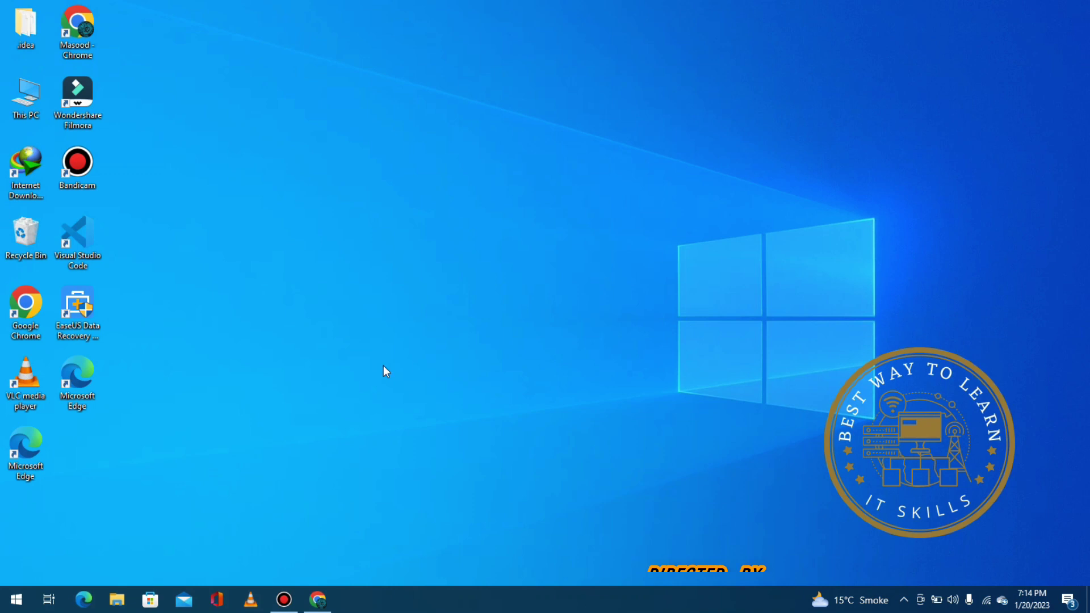
Switch to Chrome, bring up Oracle's Java Downloads page and show the Windows downloads for Java SE Development Kit 19.0.2
{"action": "left_click", "coordinate": [317, 600]}
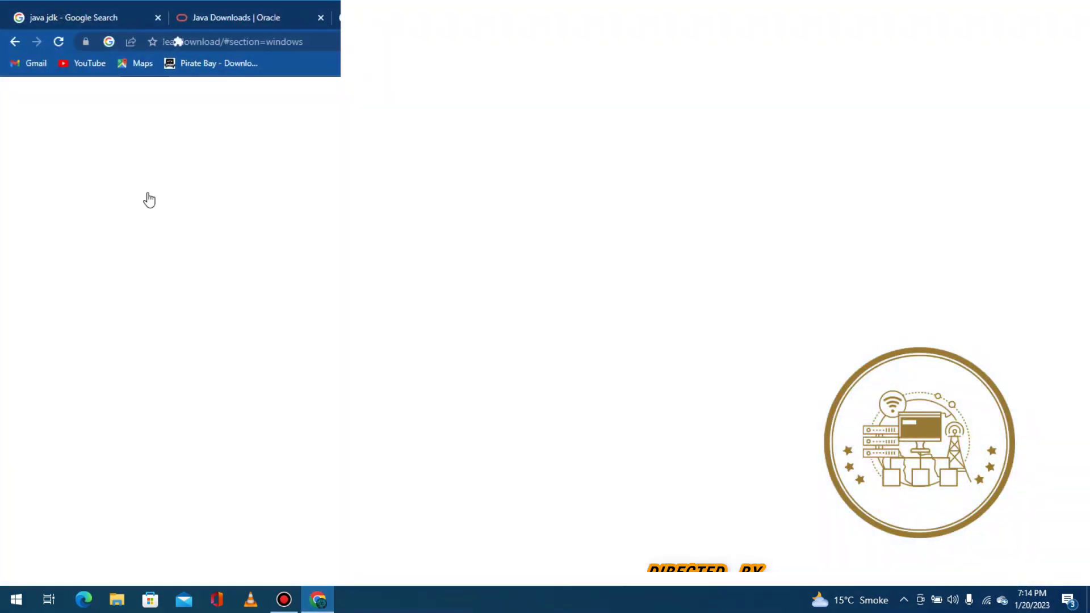
{"action": "left_click", "coordinate": [86, 16]}
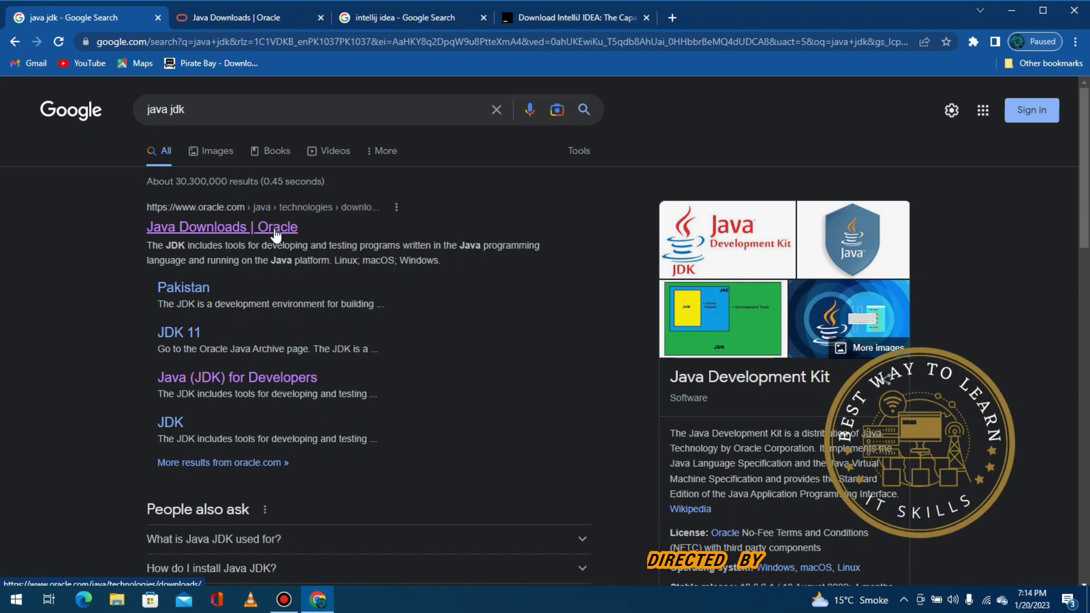
{"action": "left_click", "coordinate": [215, 22]}
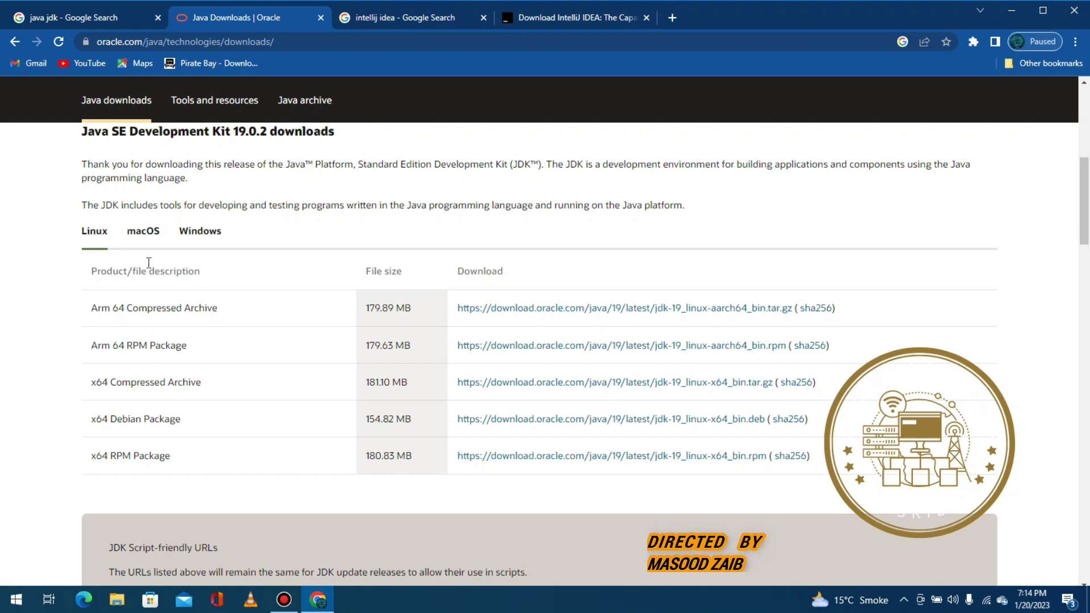
{"action": "left_click", "coordinate": [135, 236]}
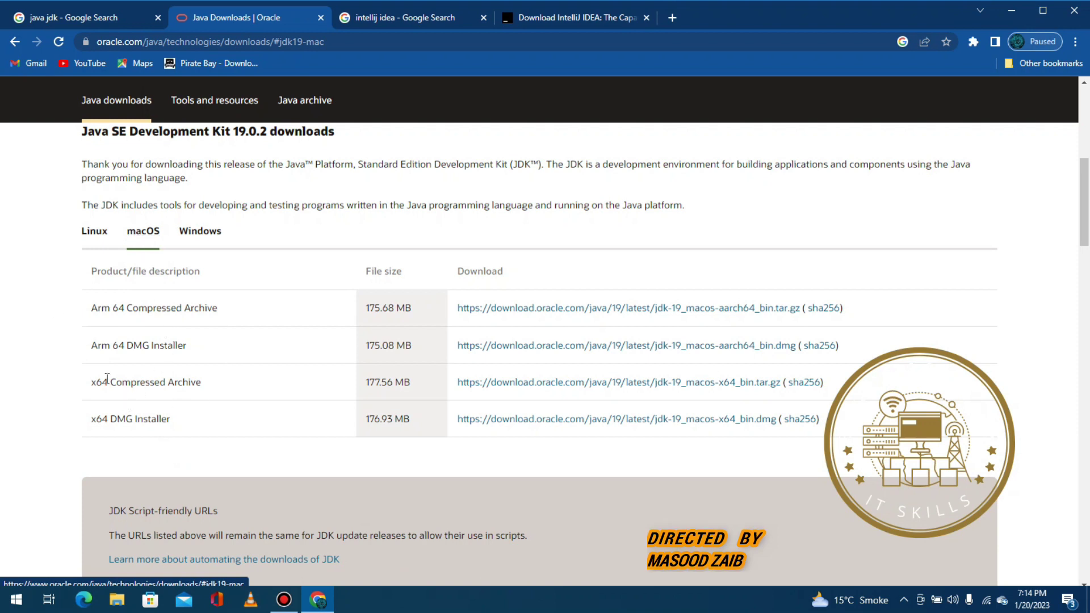
{"action": "left_click", "coordinate": [201, 233]}
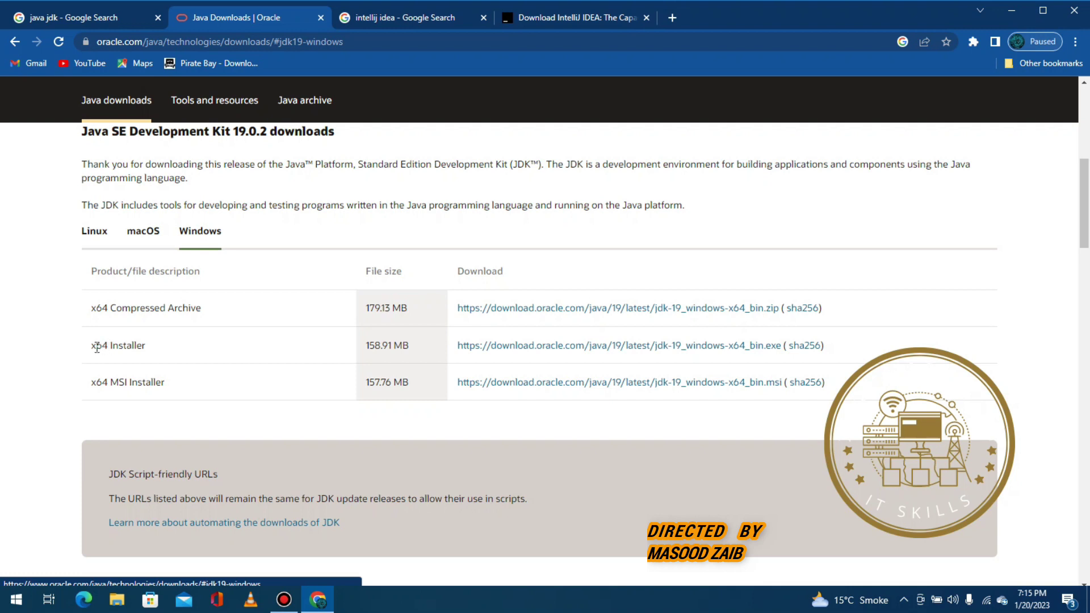
Start downloading the x64 Installer jdk-19_windows-x64_bin.exe, pause the transfer and minimize its progress window
{"action": "left_click", "coordinate": [551, 347]}
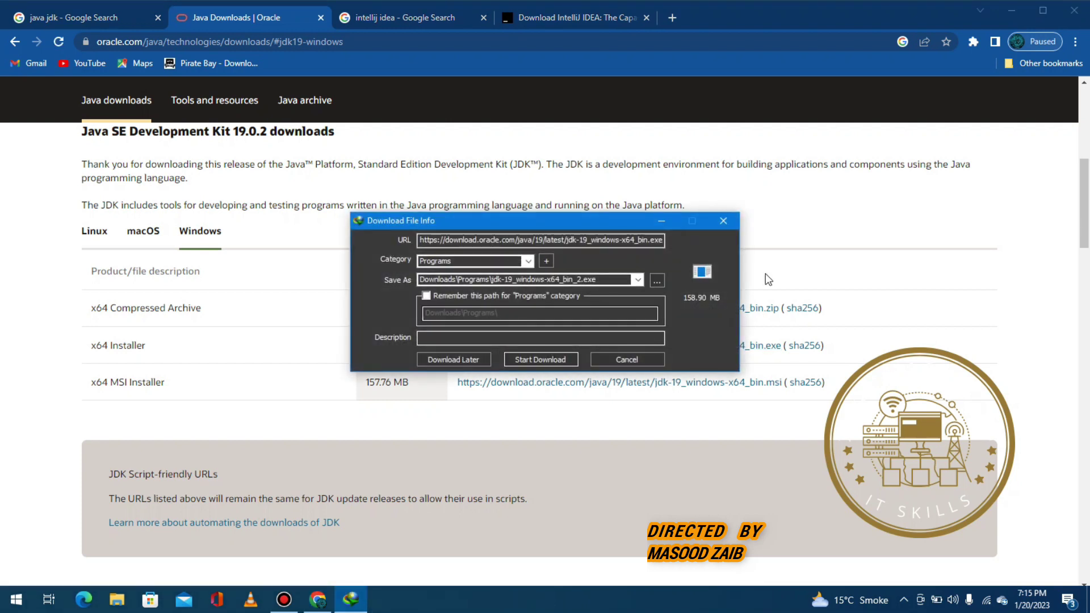
{"action": "left_click", "coordinate": [543, 359]}
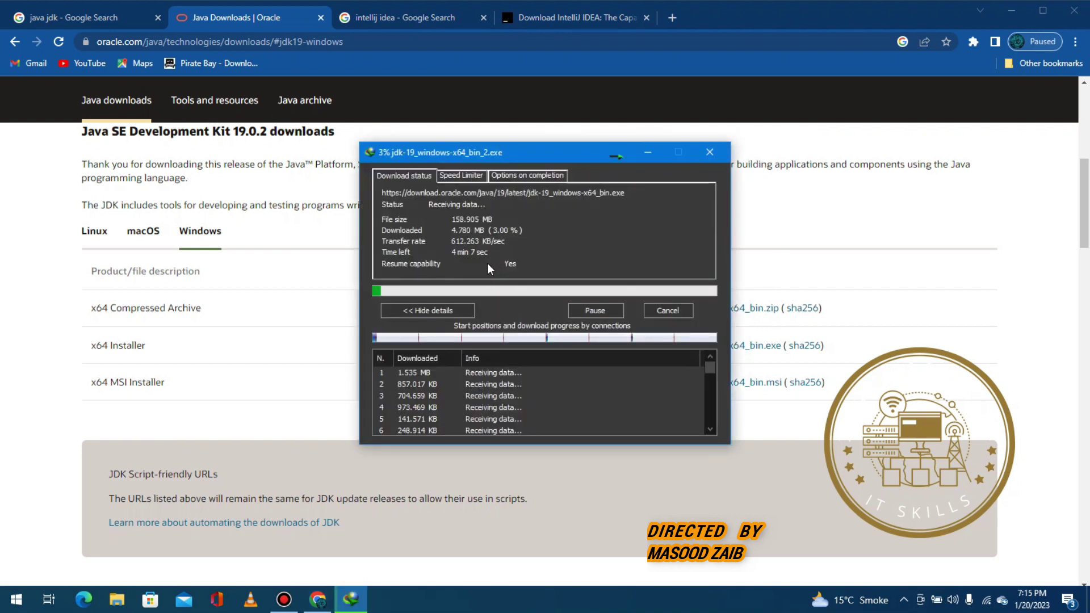
{"action": "left_click", "coordinate": [595, 310]}
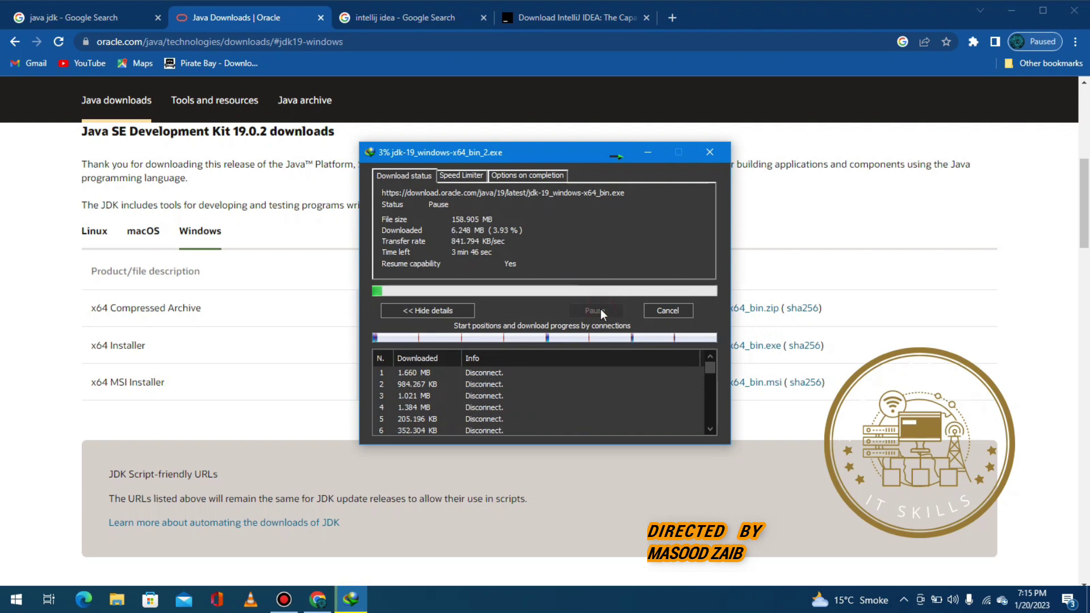
{"action": "left_click", "coordinate": [651, 152]}
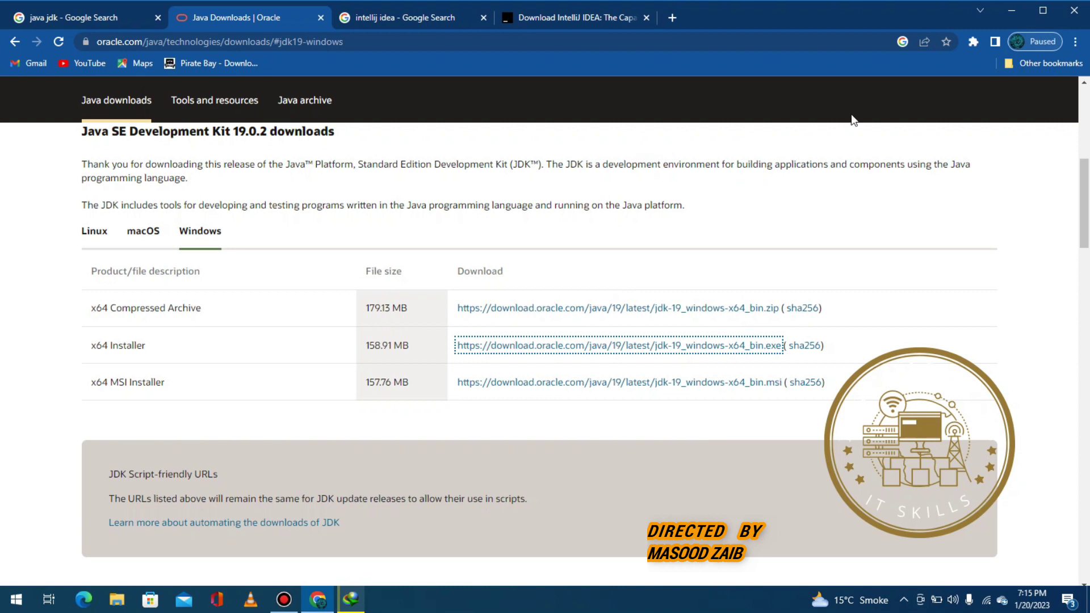
Check the Programs folder inside Downloads in File Explorer for the JDK 19 installer, and close the window
{"action": "left_click", "coordinate": [1011, 11]}
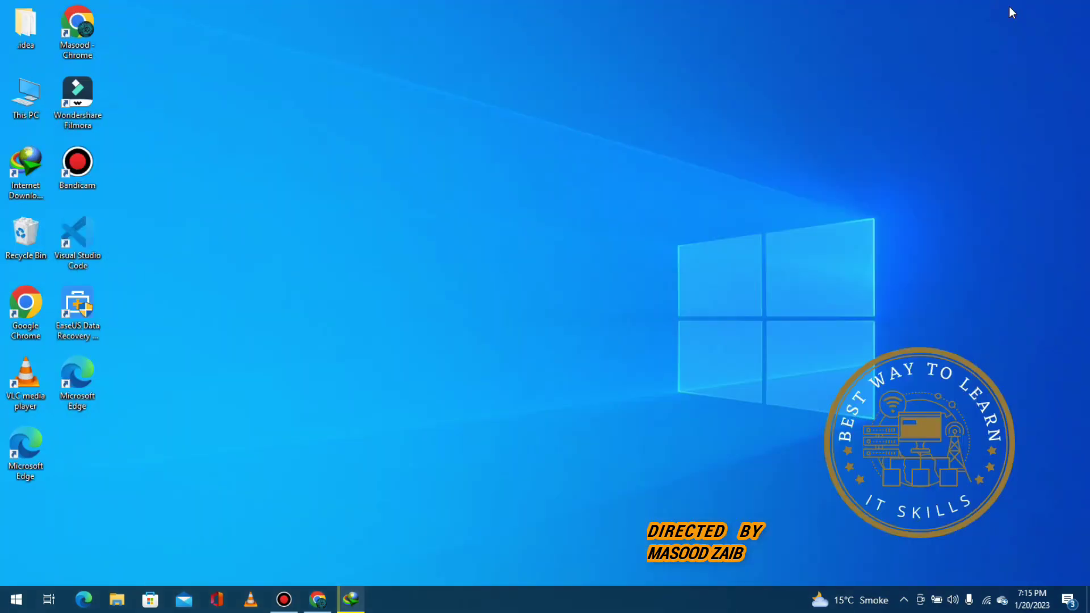
{"action": "double_click", "coordinate": [29, 106]}
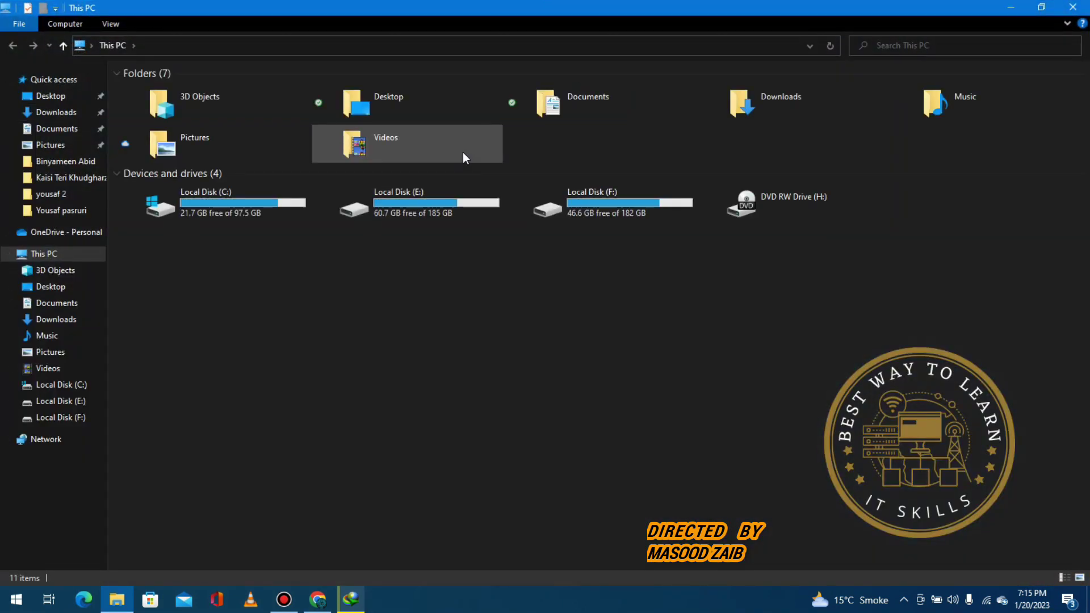
{"action": "double_click", "coordinate": [778, 110]}
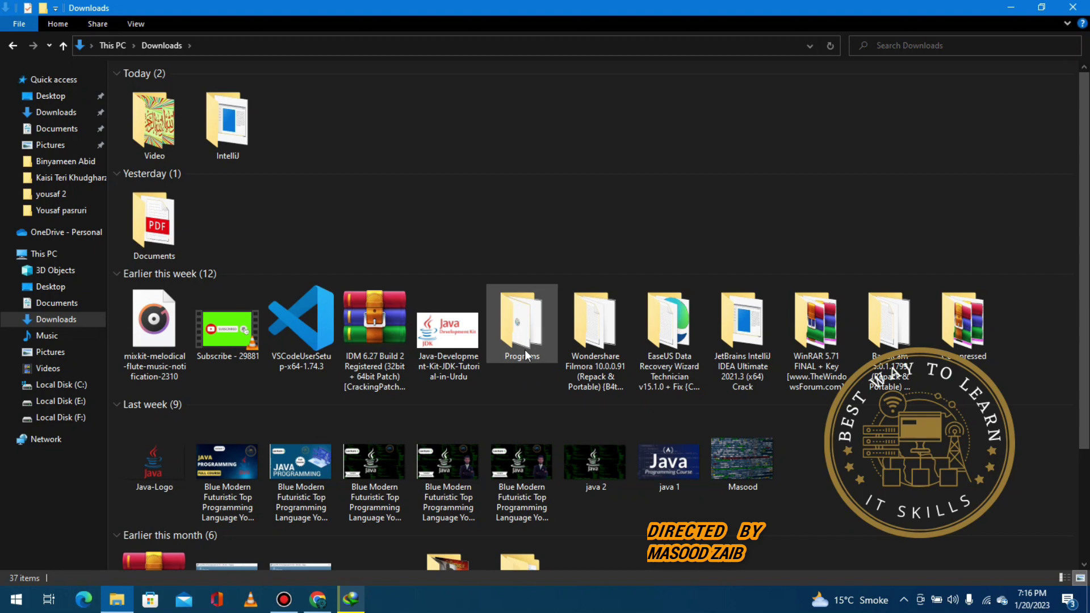
{"action": "double_click", "coordinate": [517, 327]}
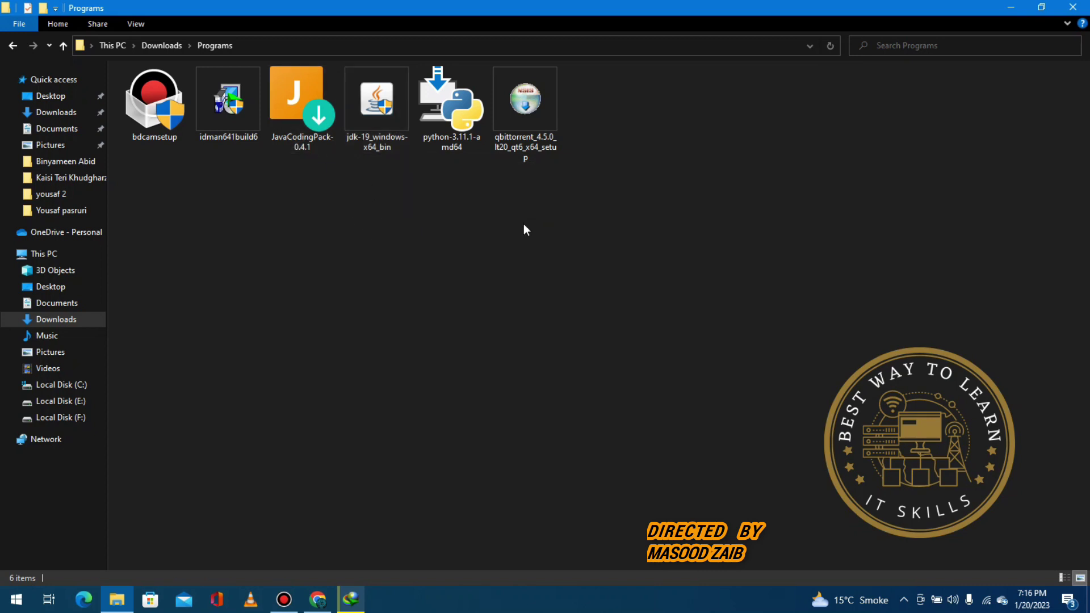
{"action": "left_click", "coordinate": [1073, 7]}
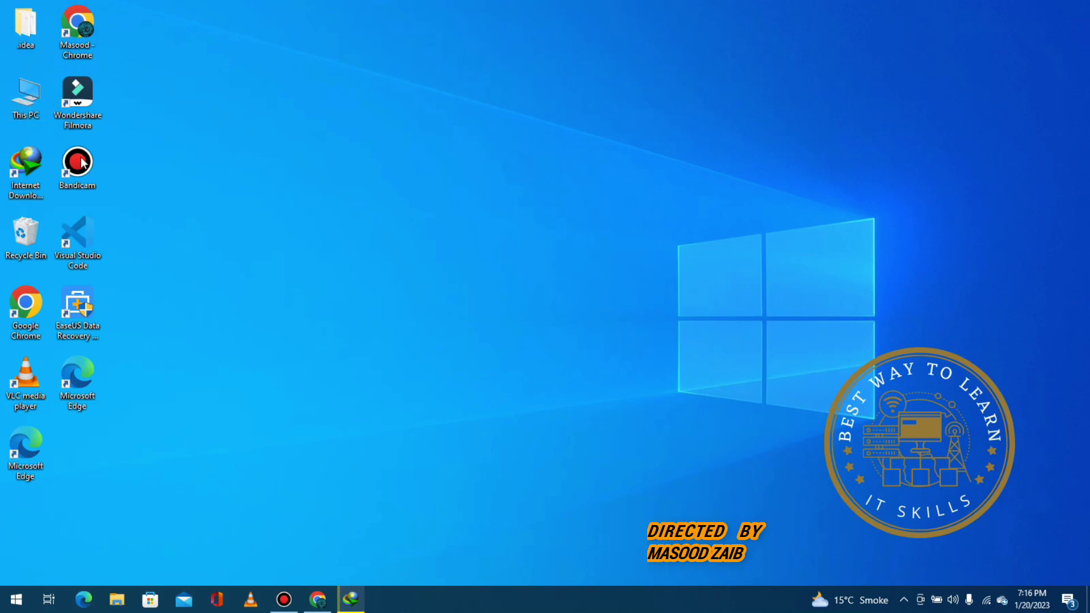
Open This PC in File Explorer and search Windows for "env" to bring up the advanced System Properties
{"action": "double_click", "coordinate": [25, 108]}
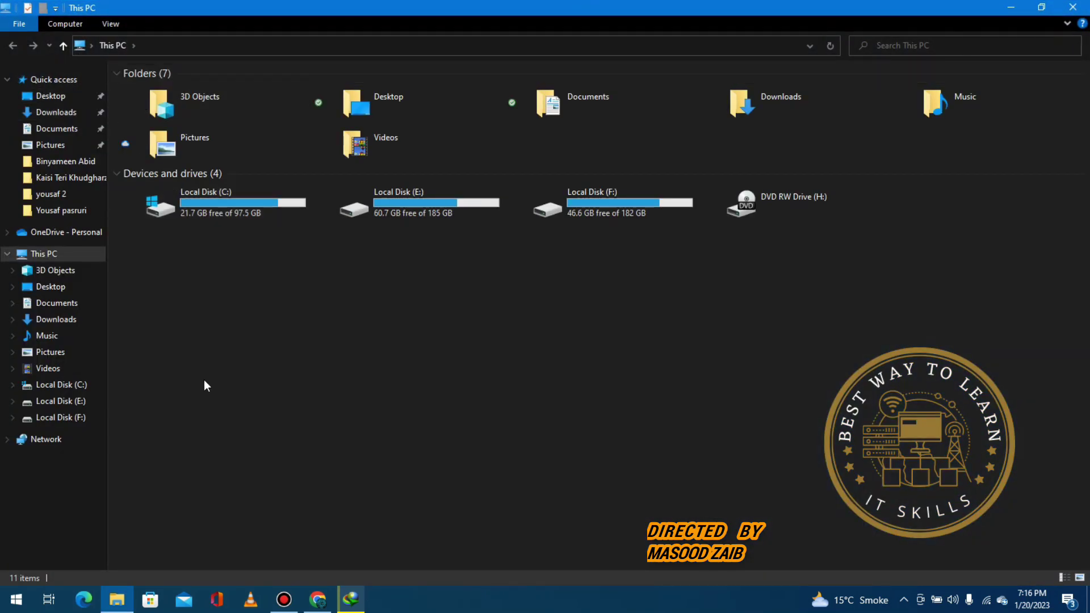
{"action": "left_click", "coordinate": [14, 604]}
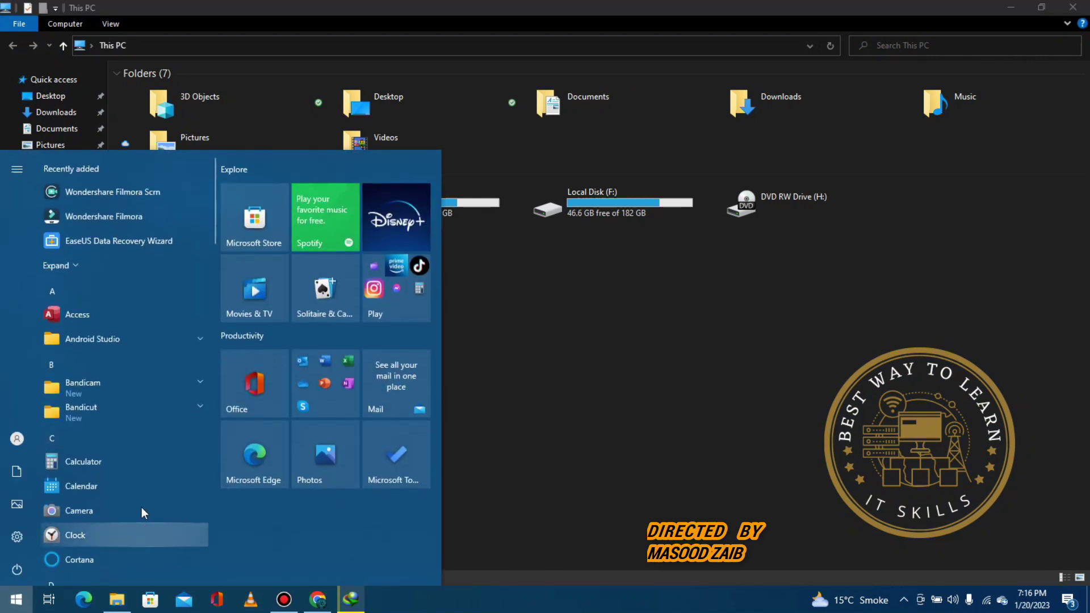
{"action": "type", "text": "env"}
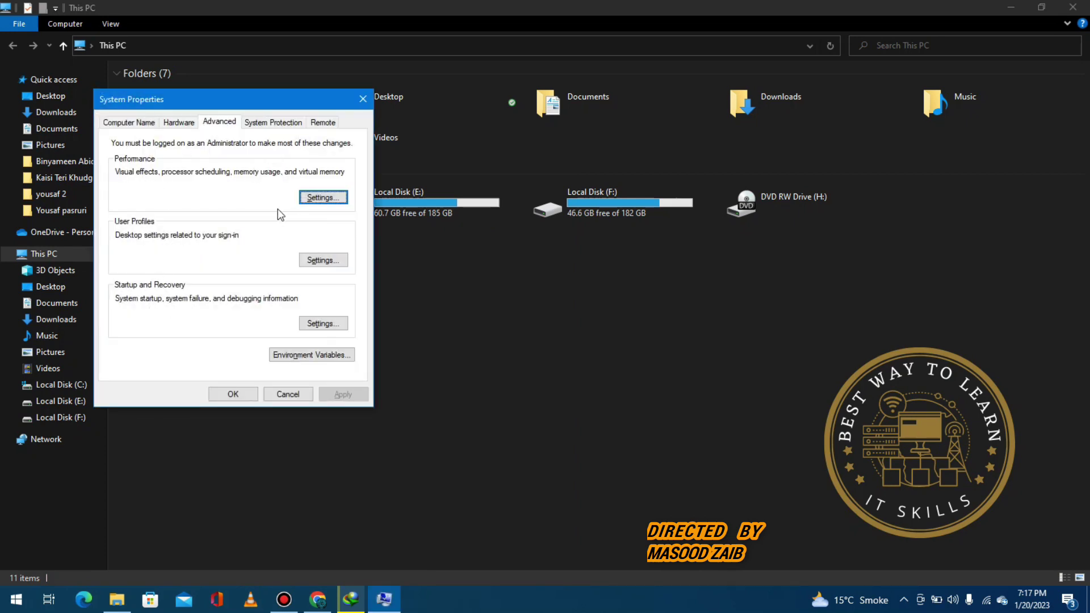
Examine the entries of the system Path variable in the environment variables, and close its editor
{"action": "left_click", "coordinate": [312, 356]}
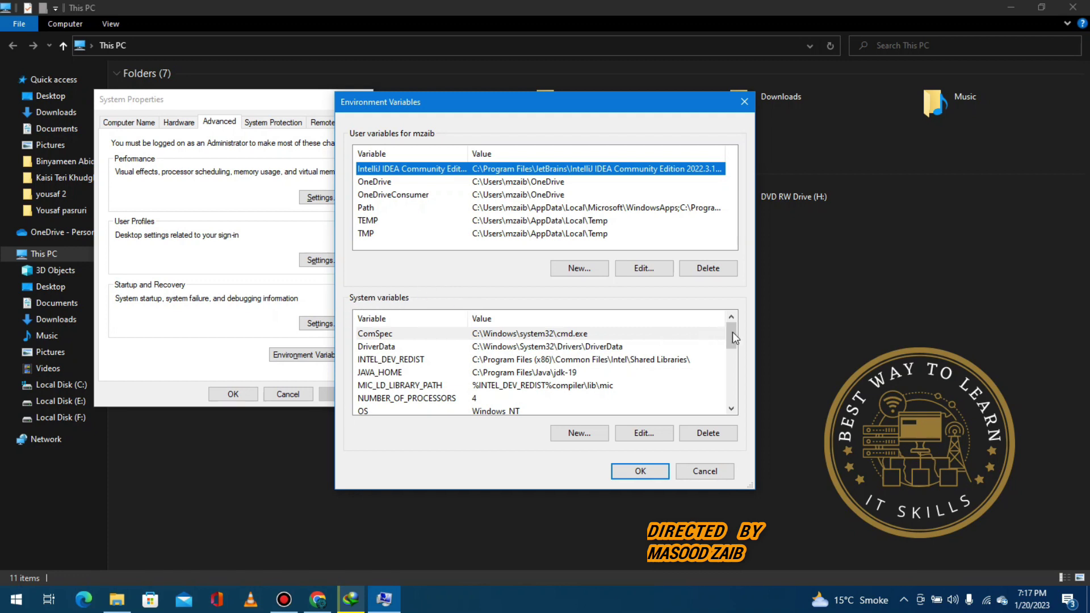
{"action": "left_click_drag", "start_coordinate": [732, 334], "coordinate": [733, 348]}
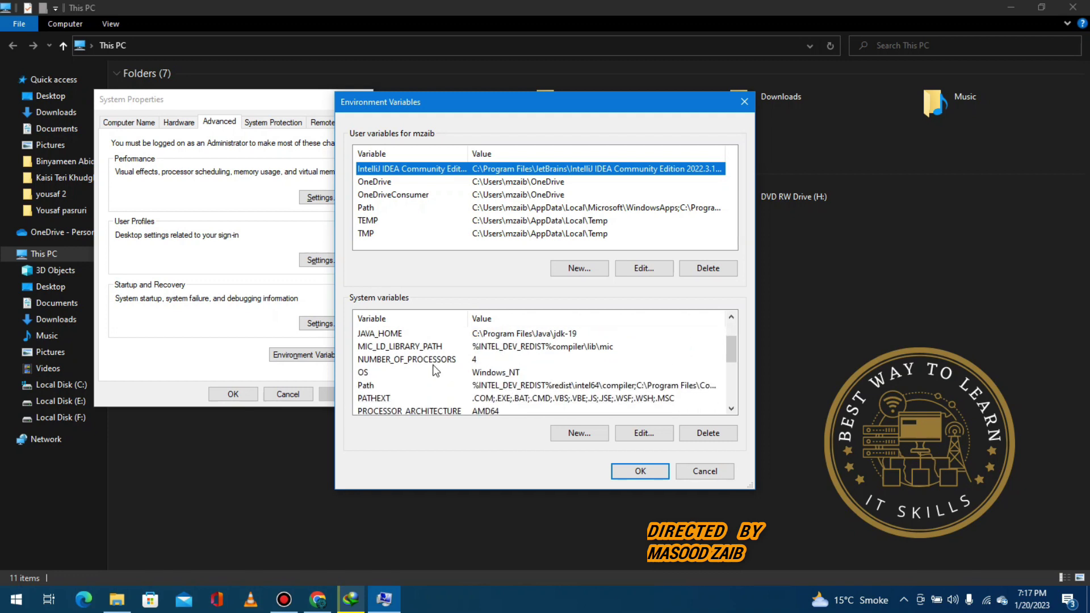
{"action": "left_click", "coordinate": [439, 386]}
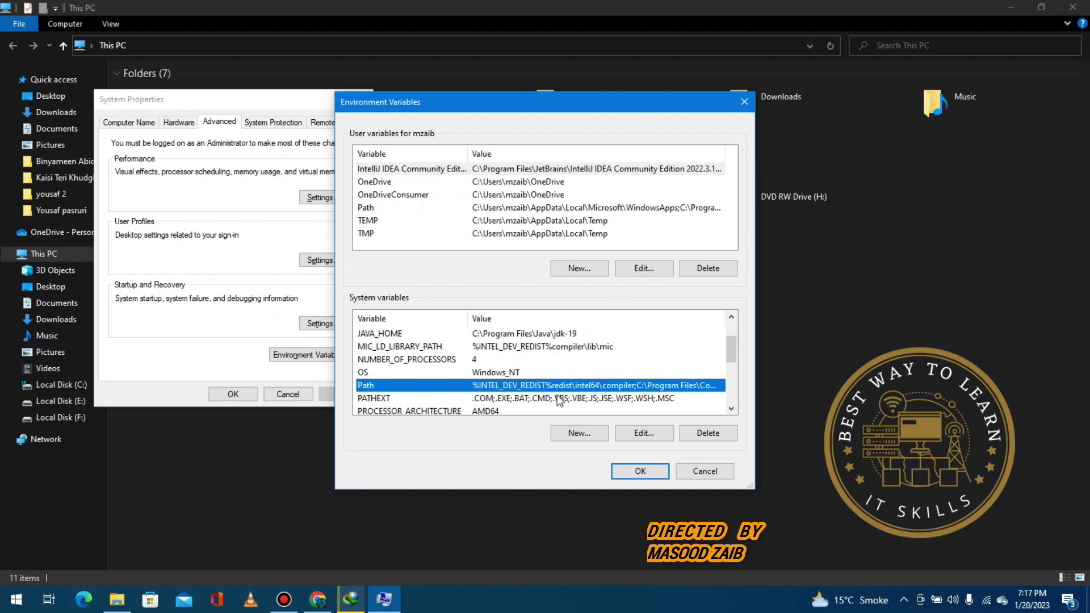
{"action": "left_click", "coordinate": [644, 434]}
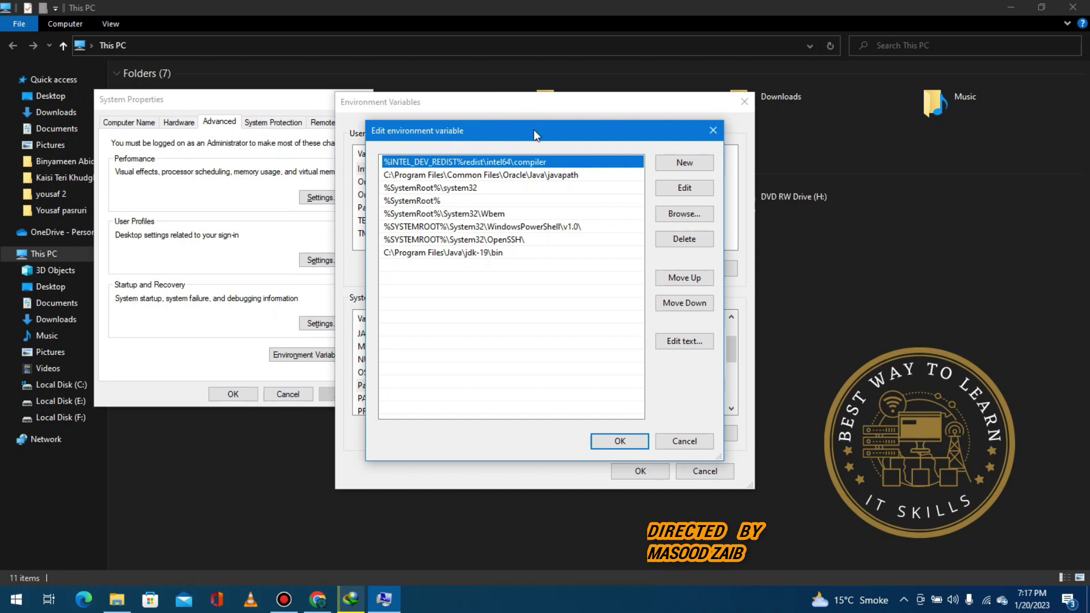
{"action": "left_click_drag", "start_coordinate": [533, 130], "coordinate": [563, 236]}
{"action": "left_click", "coordinate": [525, 105]}
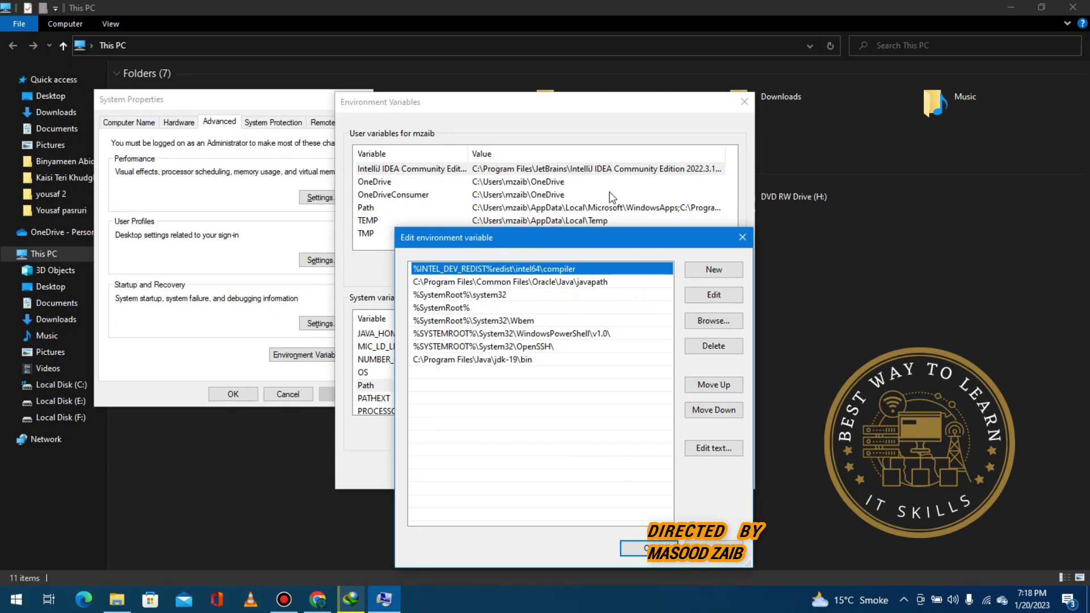
{"action": "left_click", "coordinate": [743, 240]}
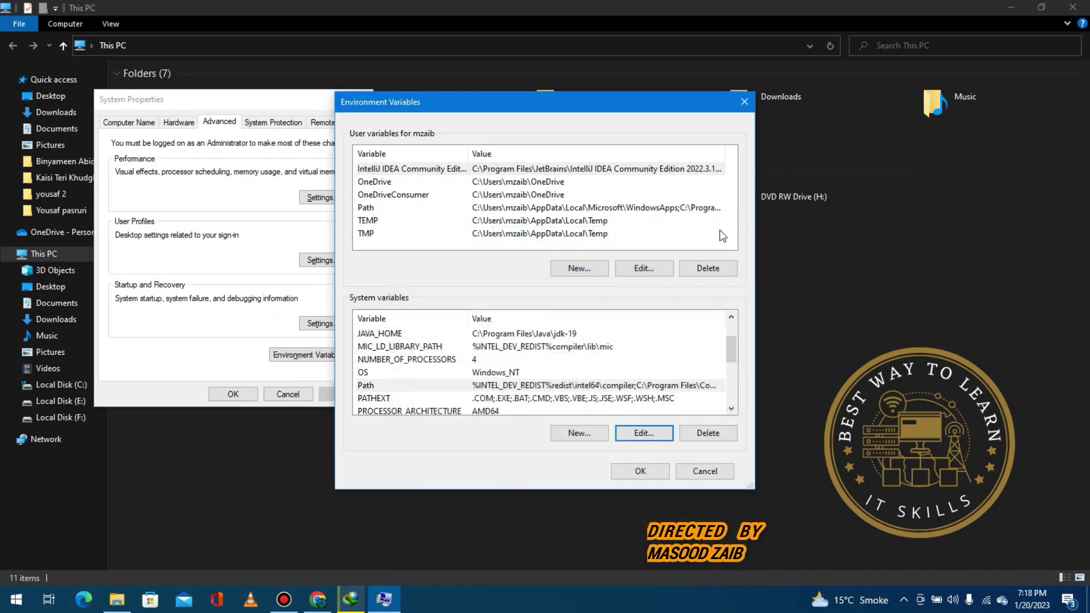
Close the Environment Variables dialog and move System Properties clear of the drives in File Explorer
{"action": "left_click_drag", "start_coordinate": [591, 108], "coordinate": [647, 295]}
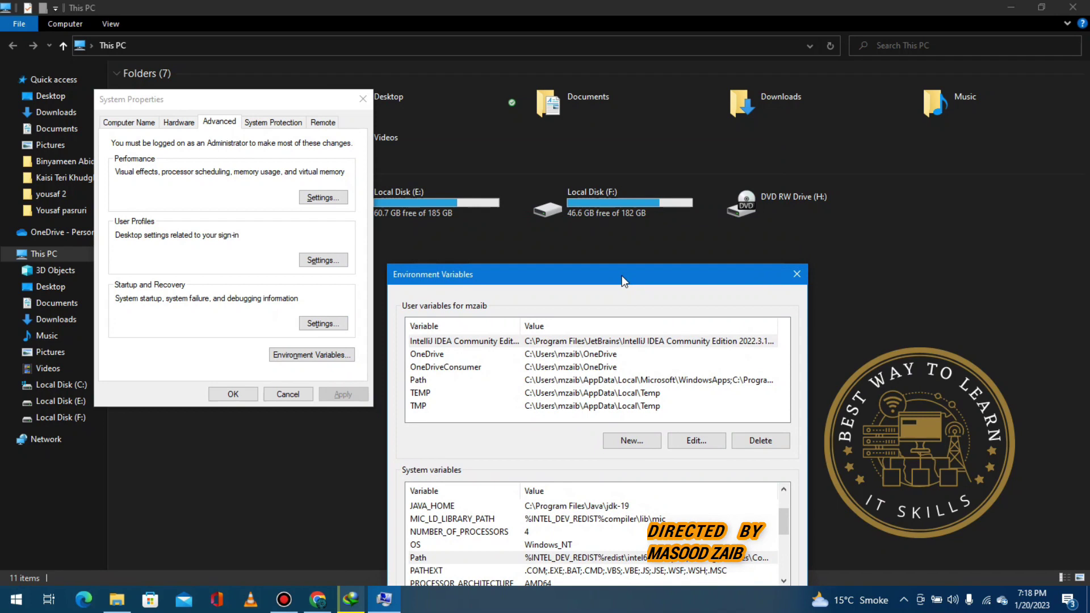
{"action": "left_click", "coordinate": [244, 109]}
{"action": "left_click", "coordinate": [798, 274]}
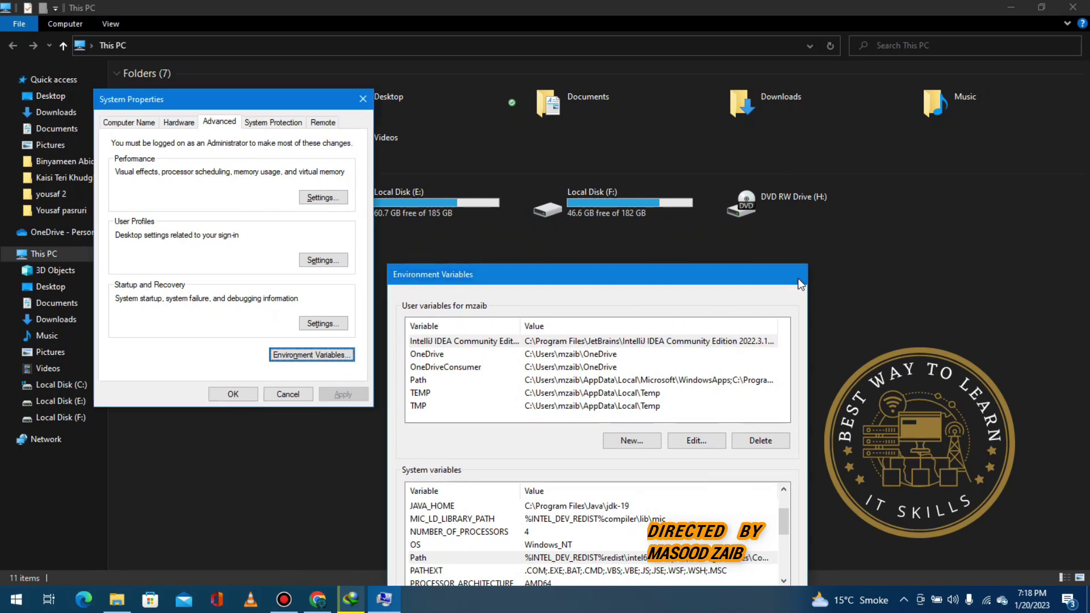
{"action": "left_click_drag", "start_coordinate": [285, 98], "coordinate": [408, 330]}
Open the folder C:\Program Files\Java\jdk-19\bin in File Explorer and select its full path for copying
{"action": "double_click", "coordinate": [208, 214]}
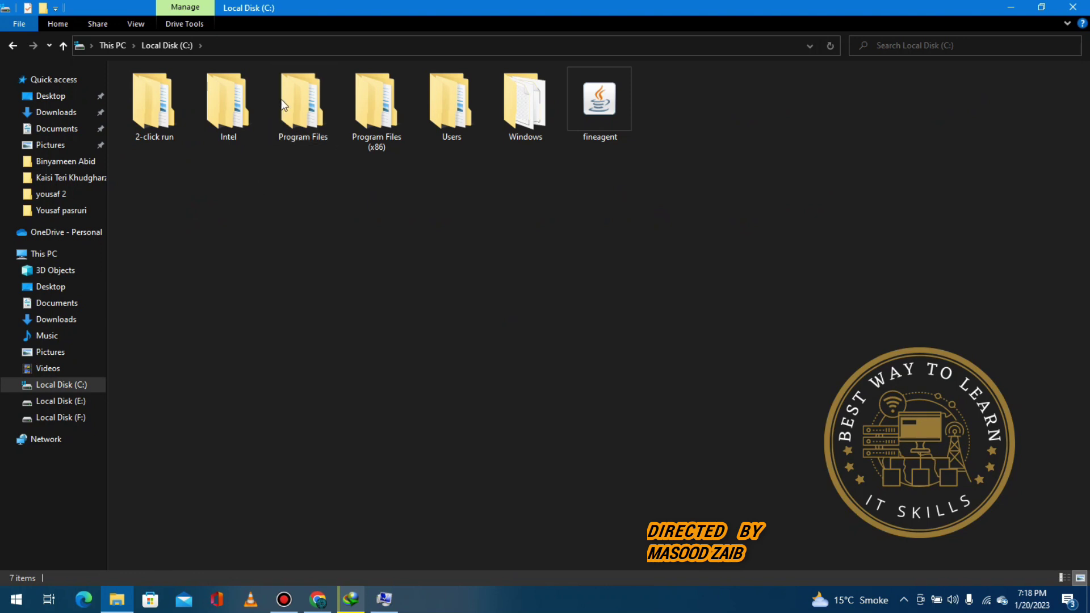
{"action": "double_click", "coordinate": [311, 116]}
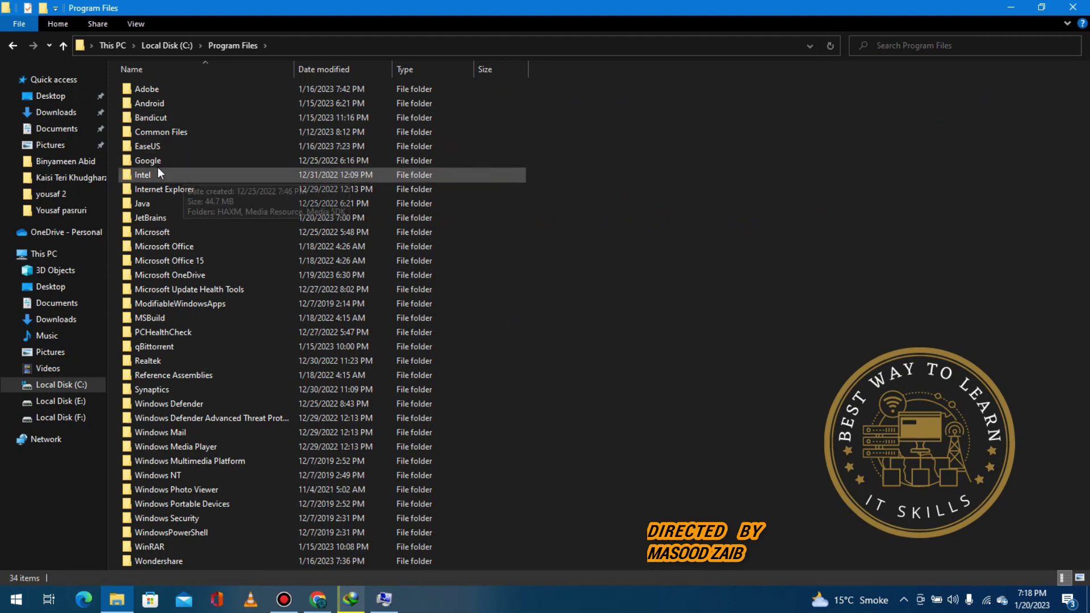
{"action": "mouse_move", "coordinate": [176, 204]}
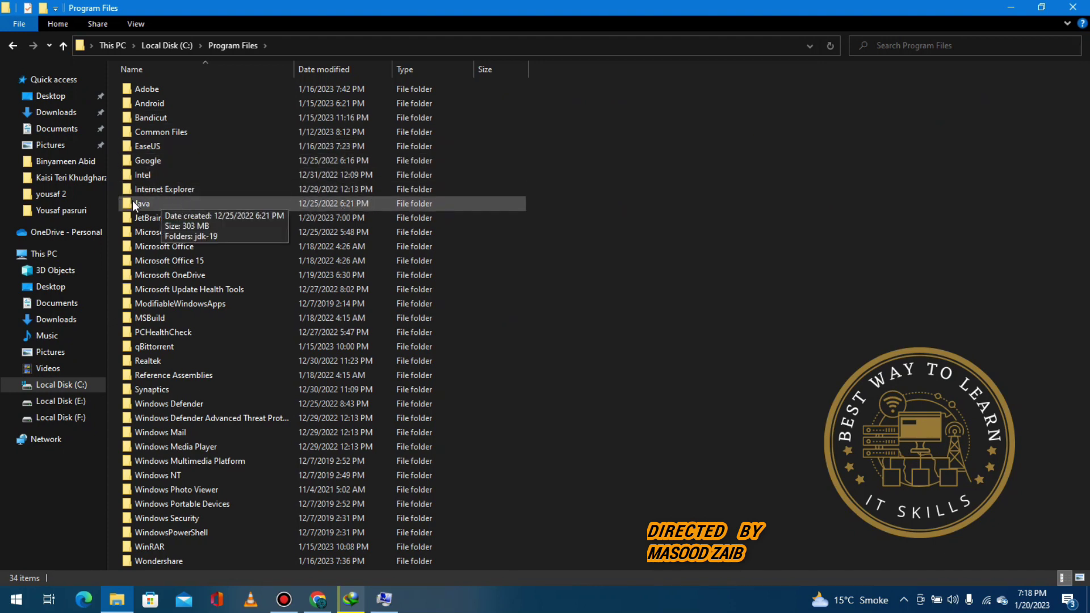
{"action": "double_click", "coordinate": [167, 204]}
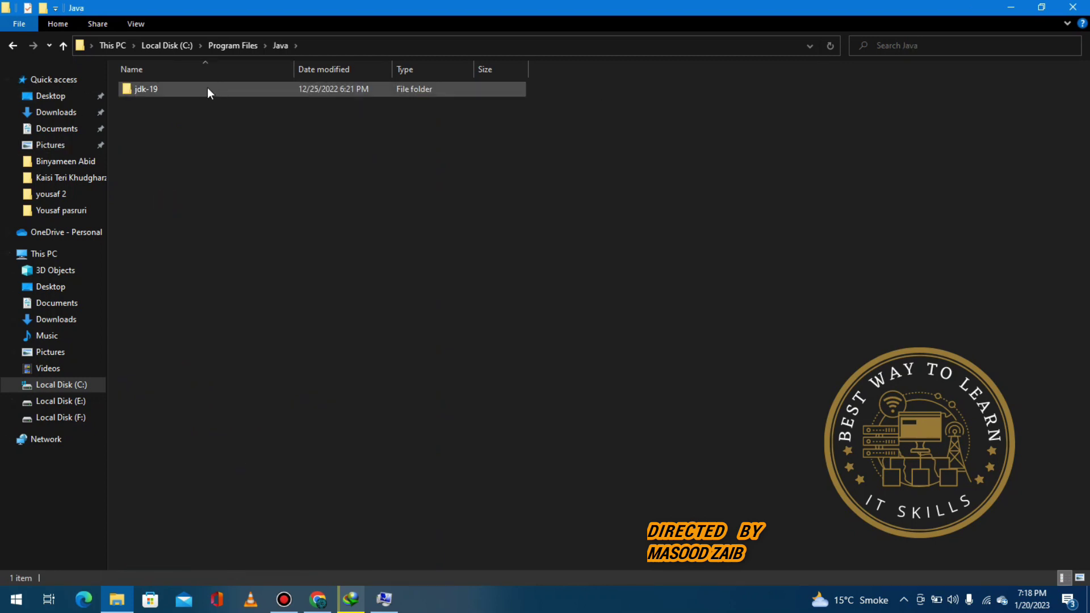
{"action": "double_click", "coordinate": [224, 88]}
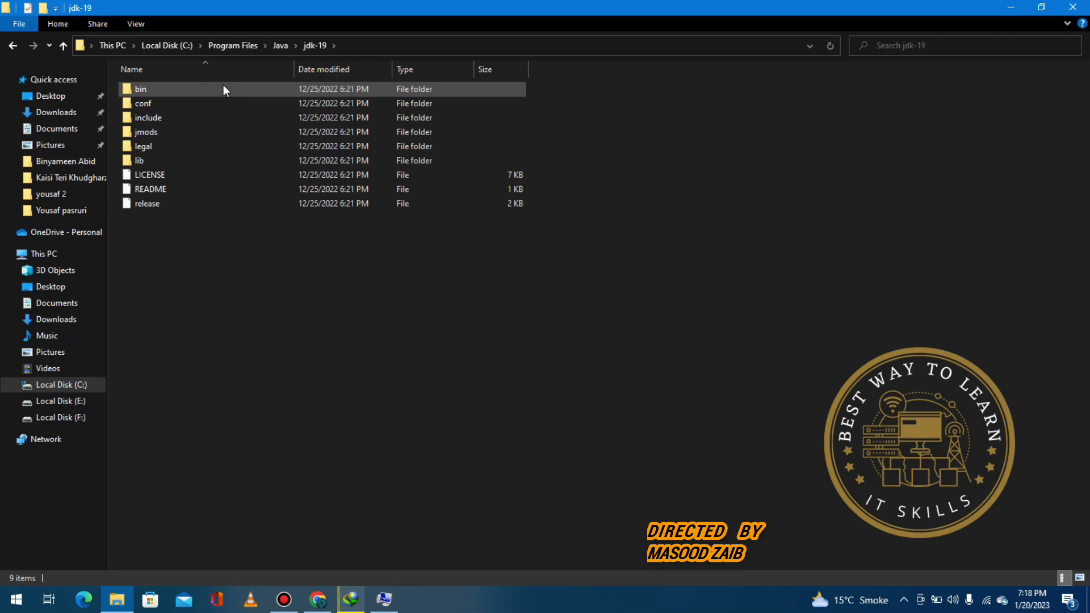
{"action": "double_click", "coordinate": [209, 91]}
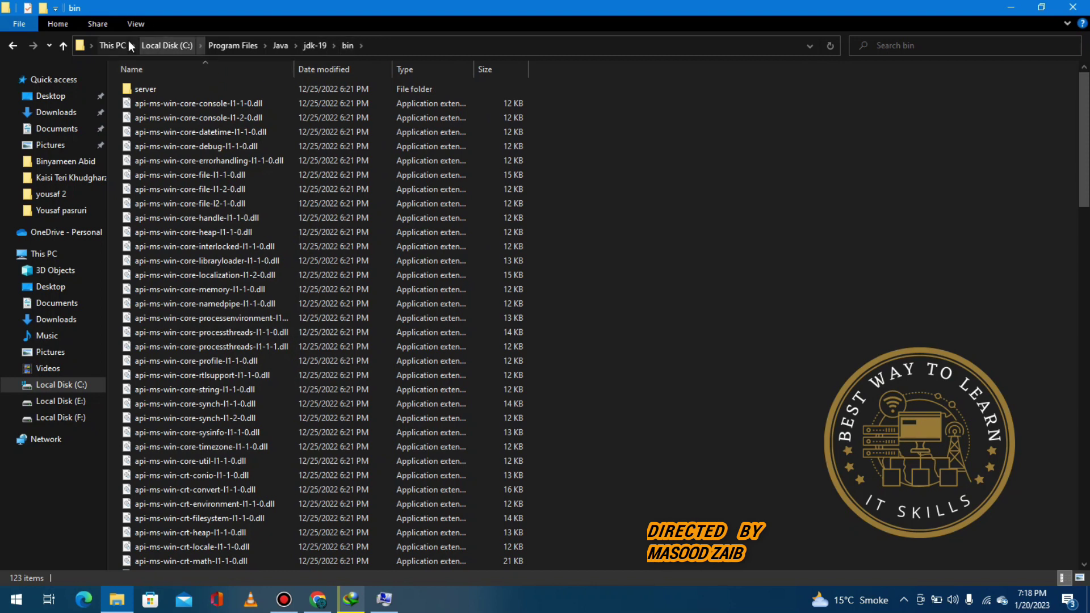
{"action": "left_click", "coordinate": [392, 44]}
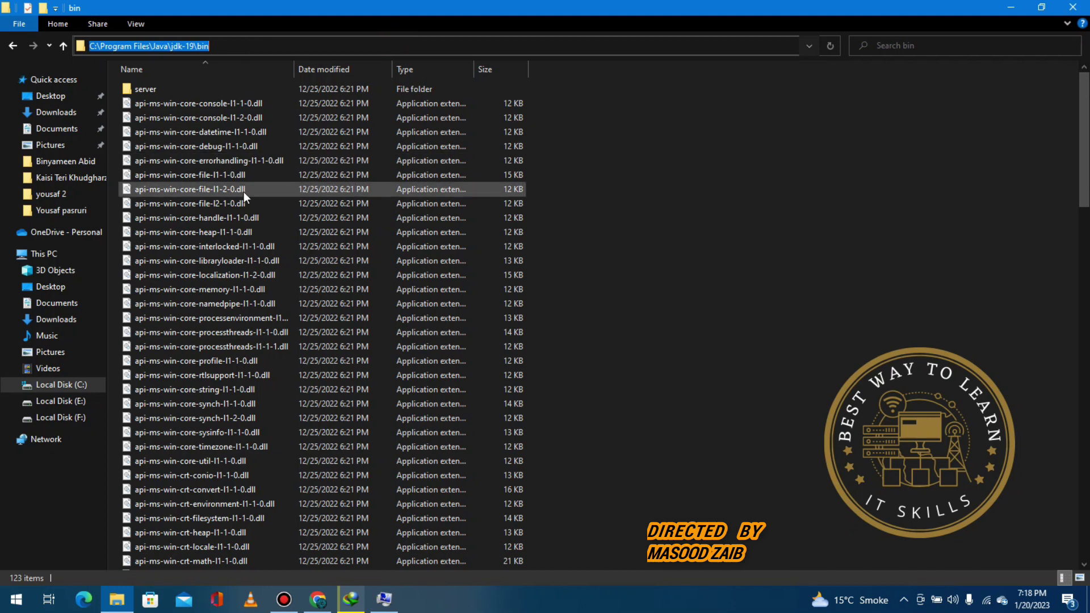
Open the system Path variable from the environment variables, try adding a new entry, and close the Environment Variables dialog
{"action": "left_click", "coordinate": [385, 606]}
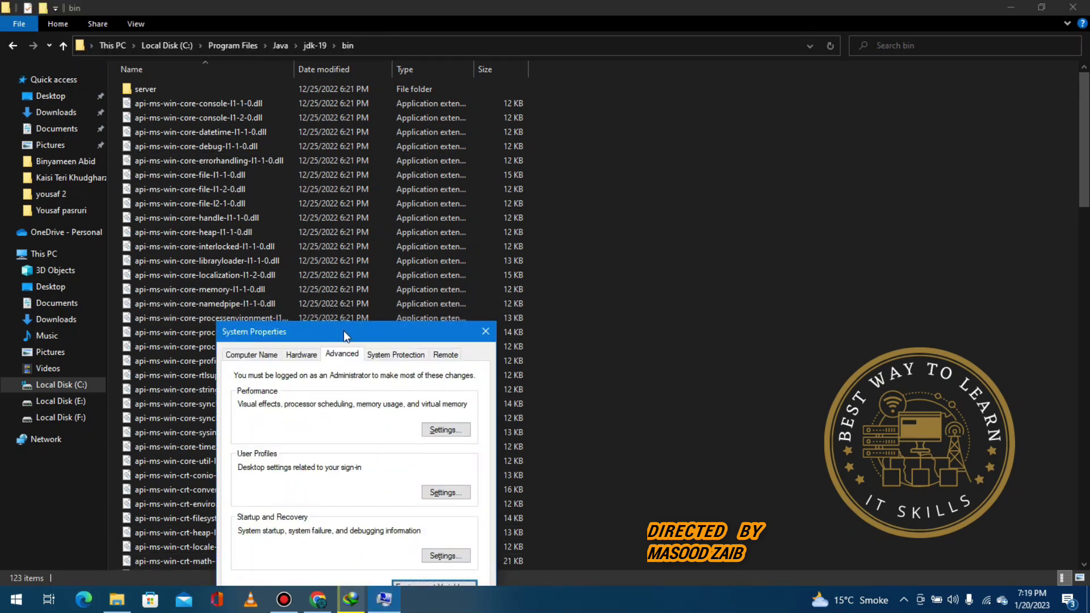
{"action": "left_click_drag", "start_coordinate": [343, 331], "coordinate": [379, 170]}
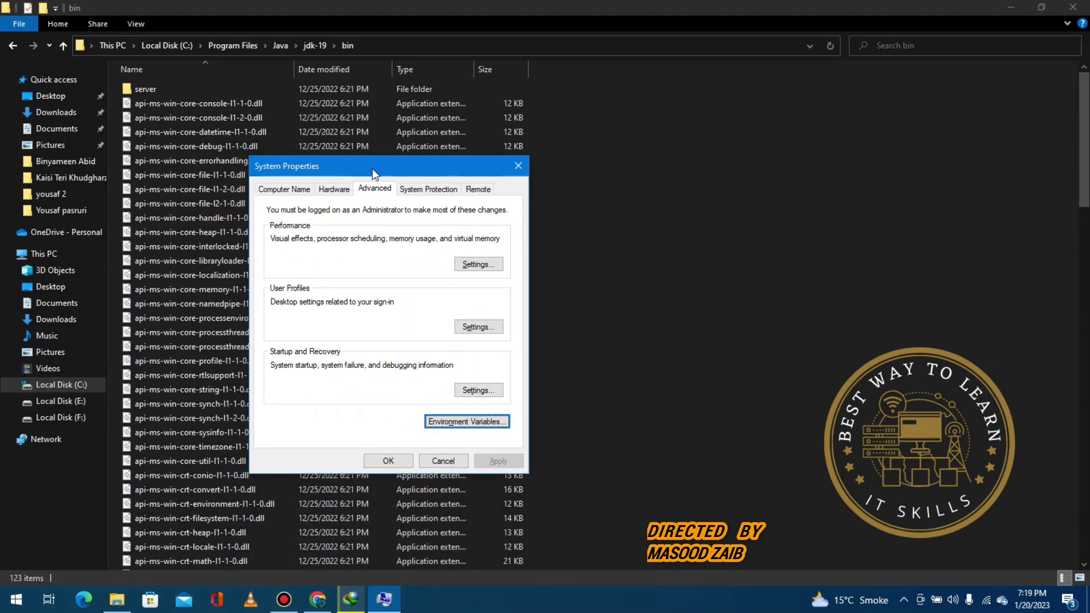
{"action": "left_click", "coordinate": [467, 423]}
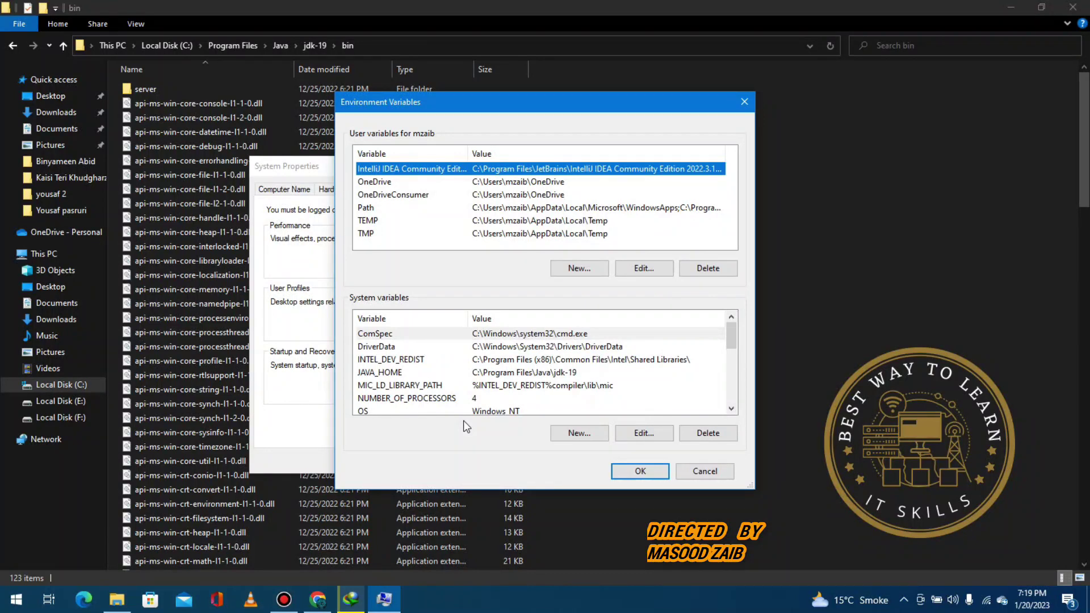
{"action": "left_click_drag", "start_coordinate": [735, 329], "coordinate": [739, 352]}
{"action": "left_click", "coordinate": [515, 359]}
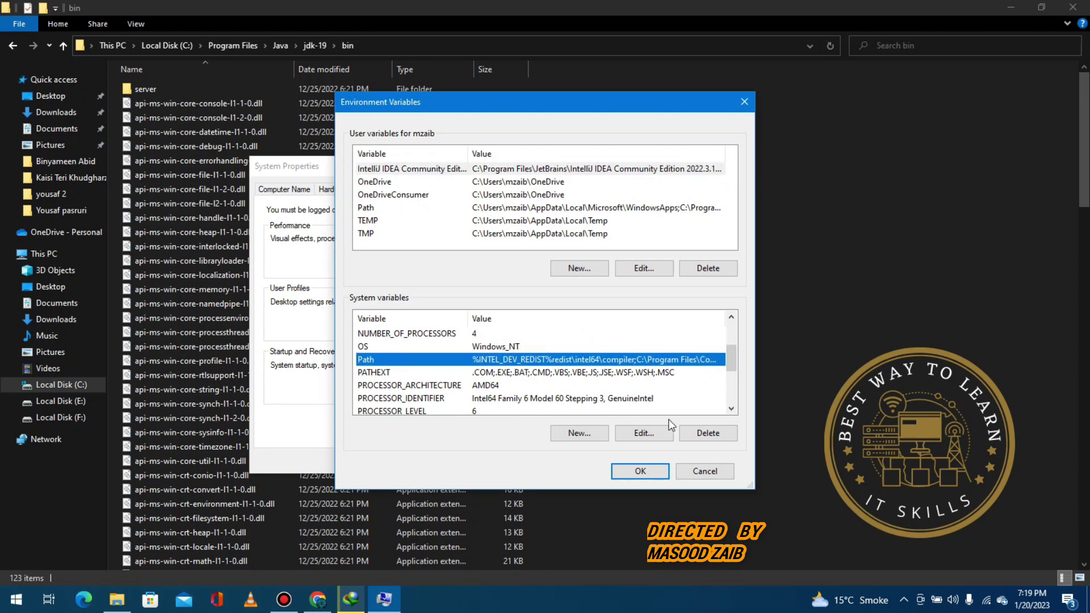
{"action": "left_click", "coordinate": [640, 433]}
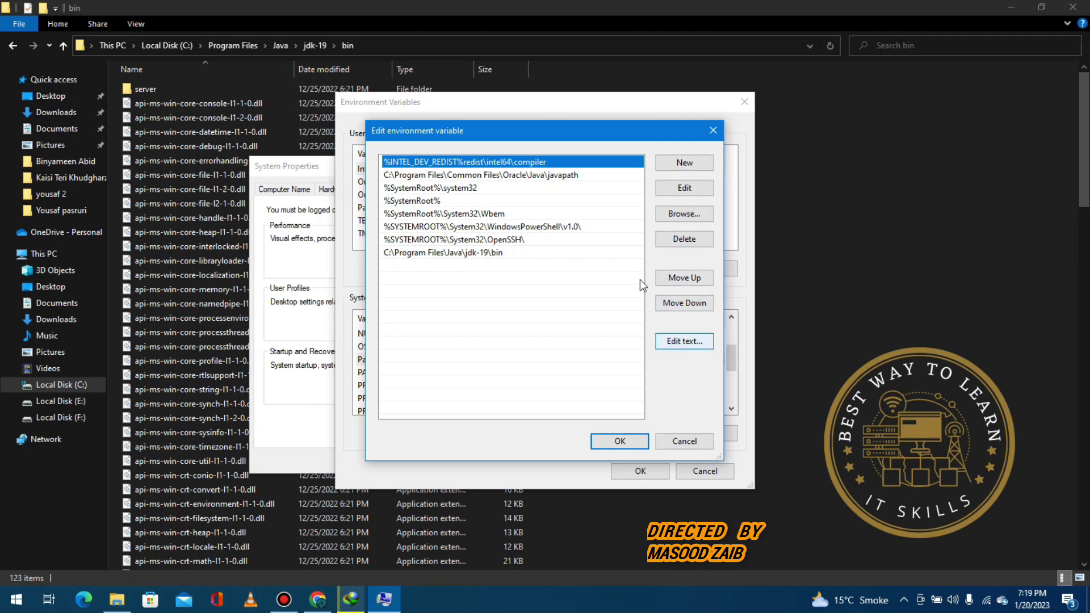
{"action": "left_click", "coordinate": [684, 163]}
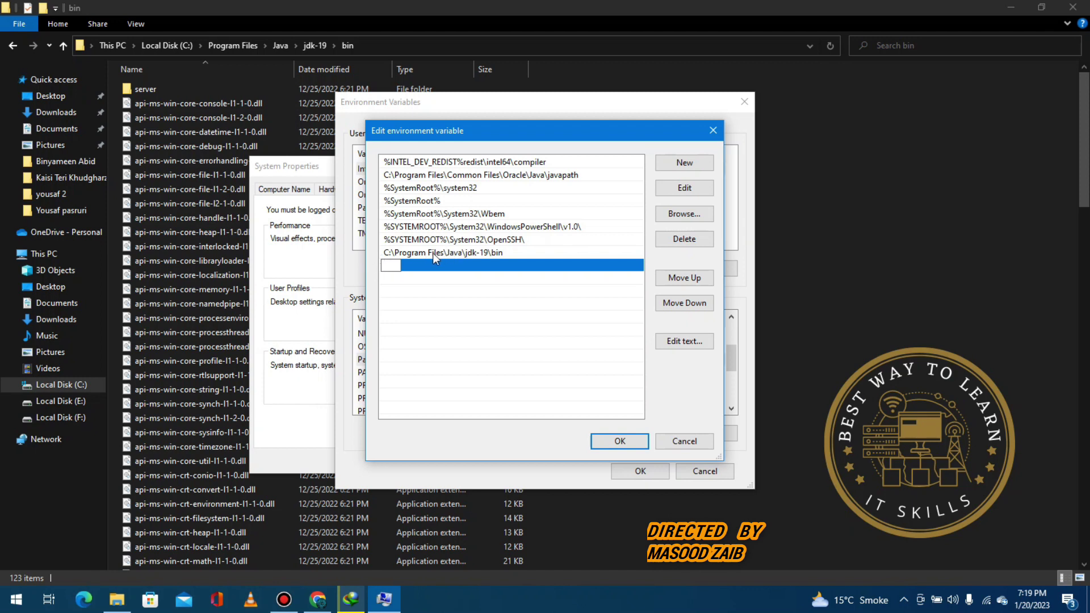
{"action": "left_click", "coordinate": [496, 300]}
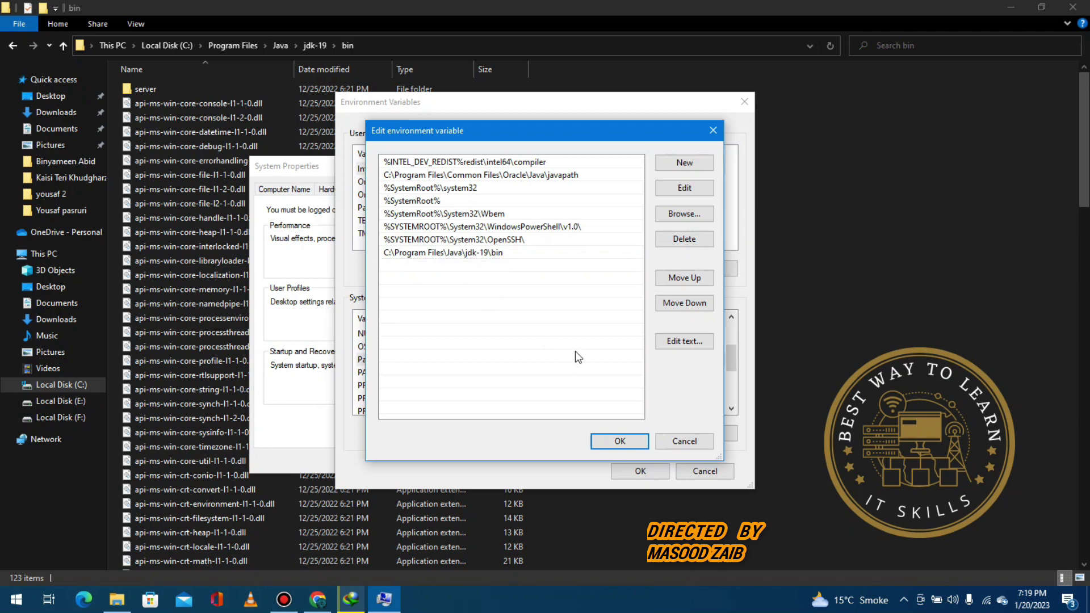
{"action": "left_click", "coordinate": [620, 443]}
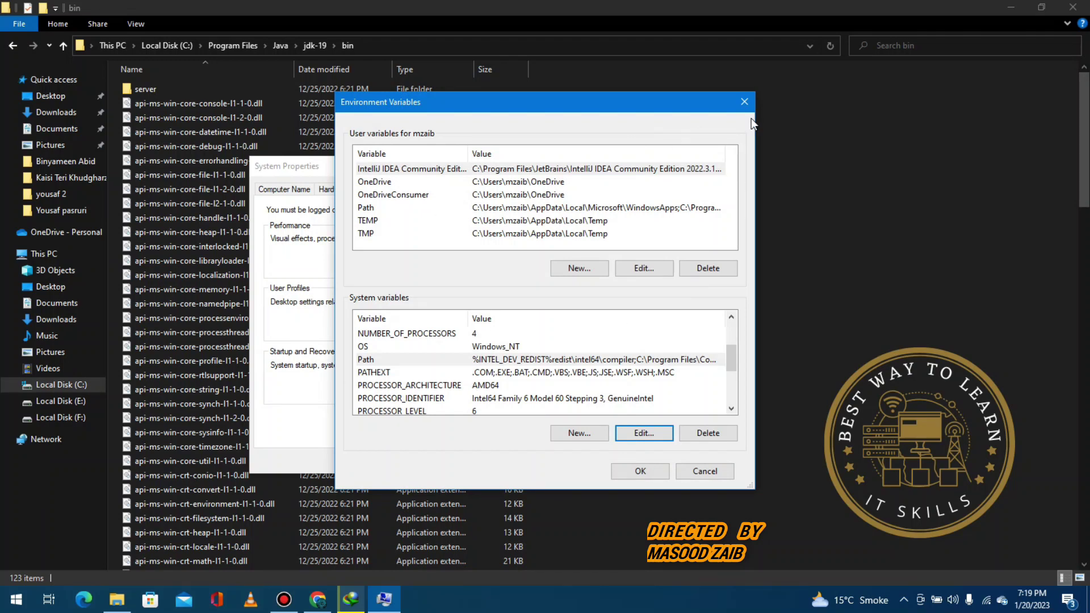
{"action": "left_click", "coordinate": [745, 102]}
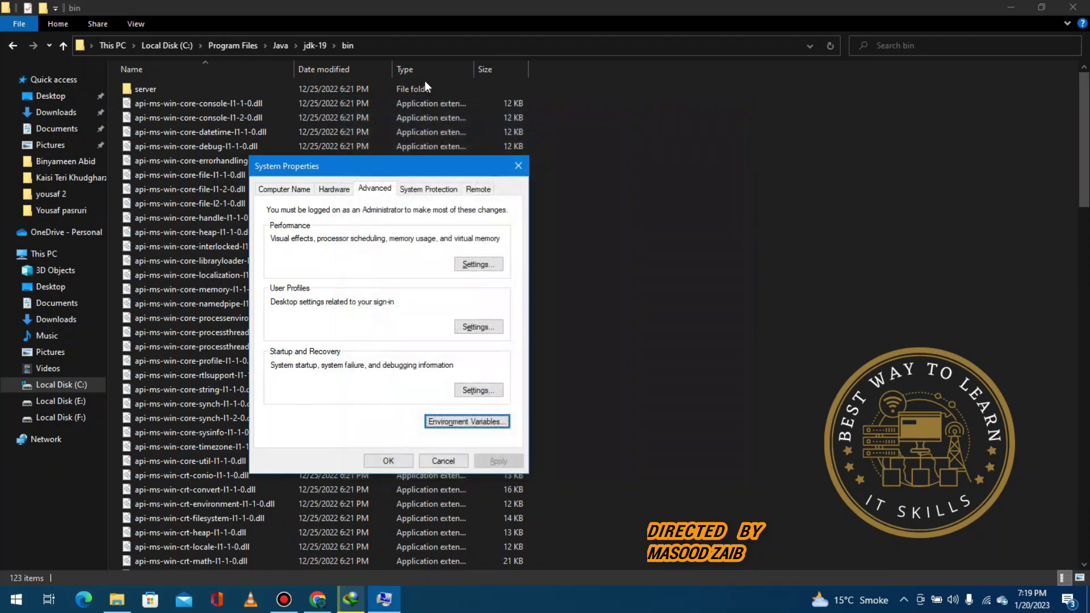
Select the full path C:\Program Files\Java\jdk-19 in File Explorer and try to create a new system variable in the environment variables
{"action": "left_click", "coordinate": [309, 42]}
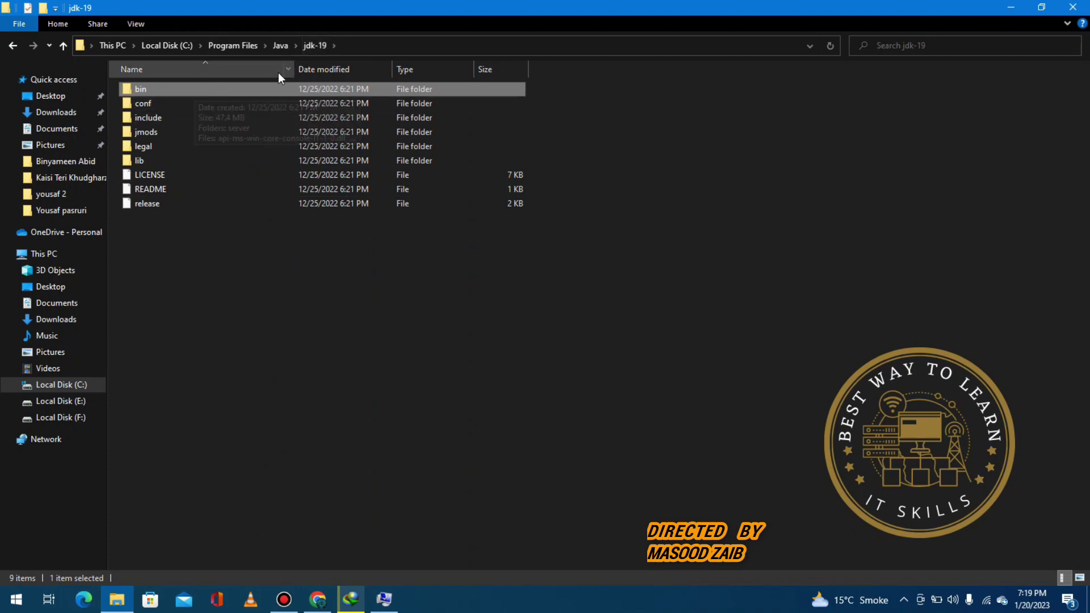
{"action": "left_click", "coordinate": [351, 47]}
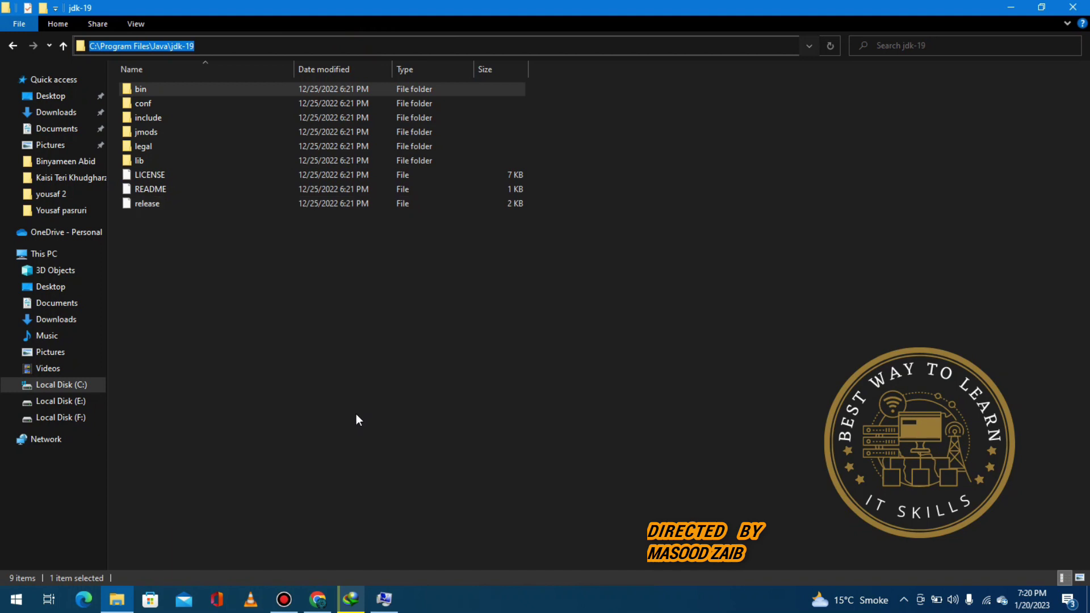
{"action": "left_click", "coordinate": [386, 602]}
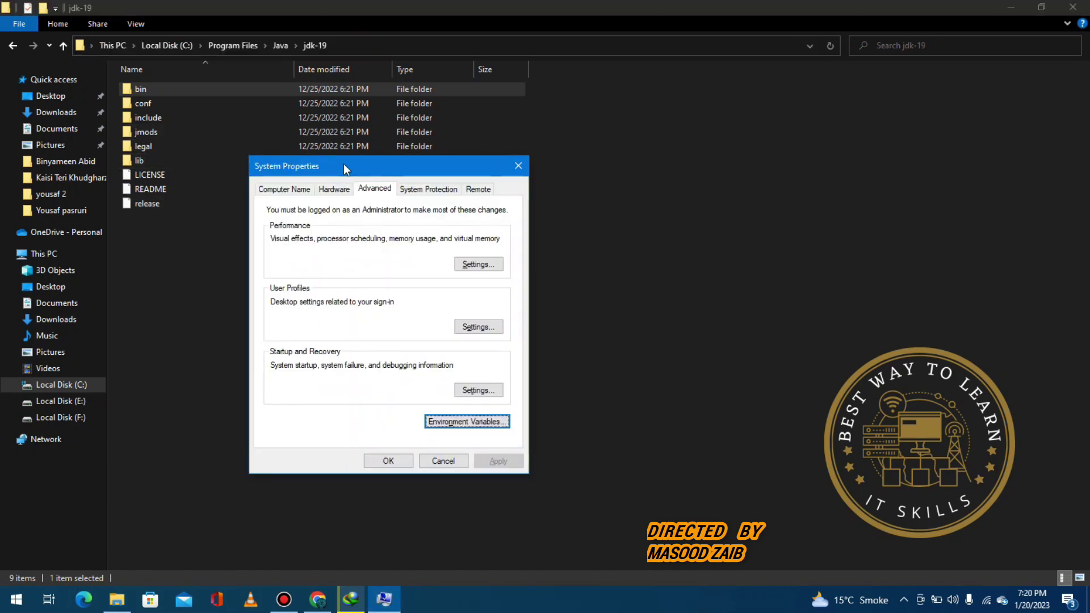
{"action": "left_click", "coordinate": [470, 423]}
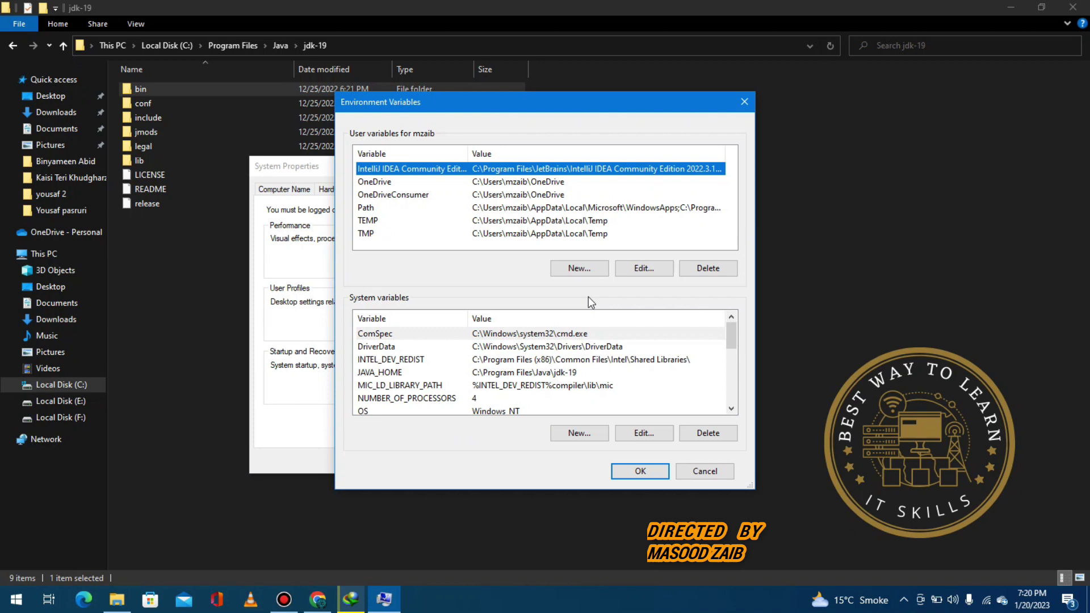
{"action": "left_click", "coordinate": [580, 438]}
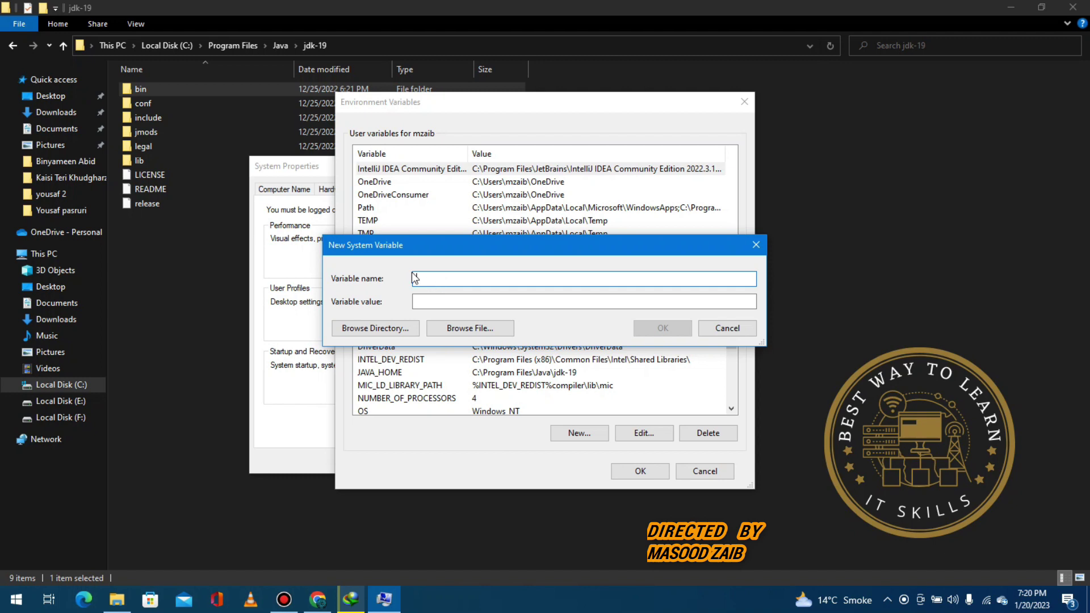
{"action": "left_click", "coordinate": [456, 301]}
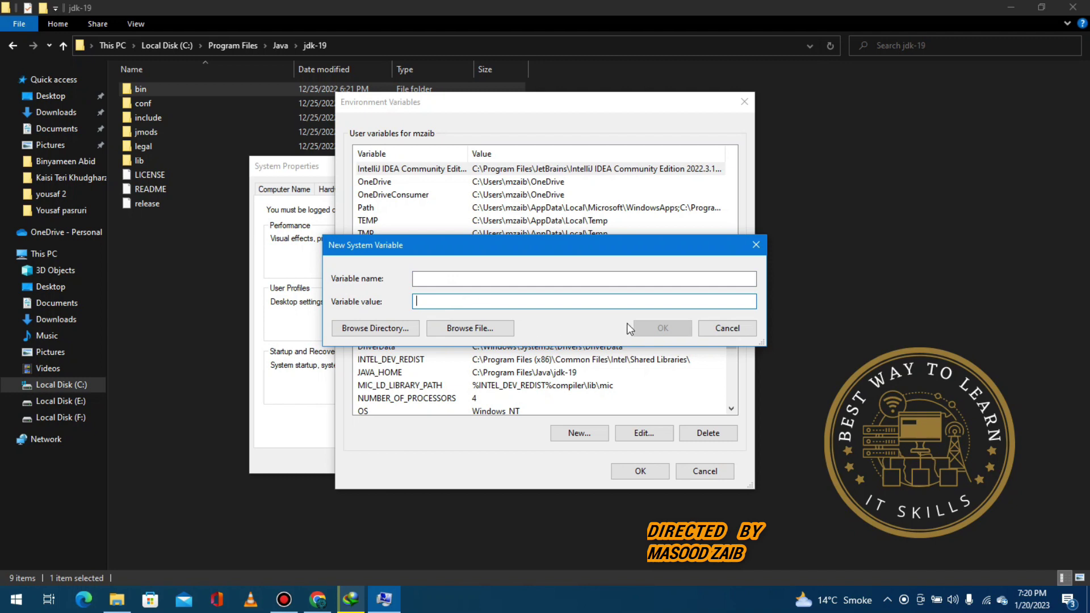
{"action": "left_click", "coordinate": [727, 329]}
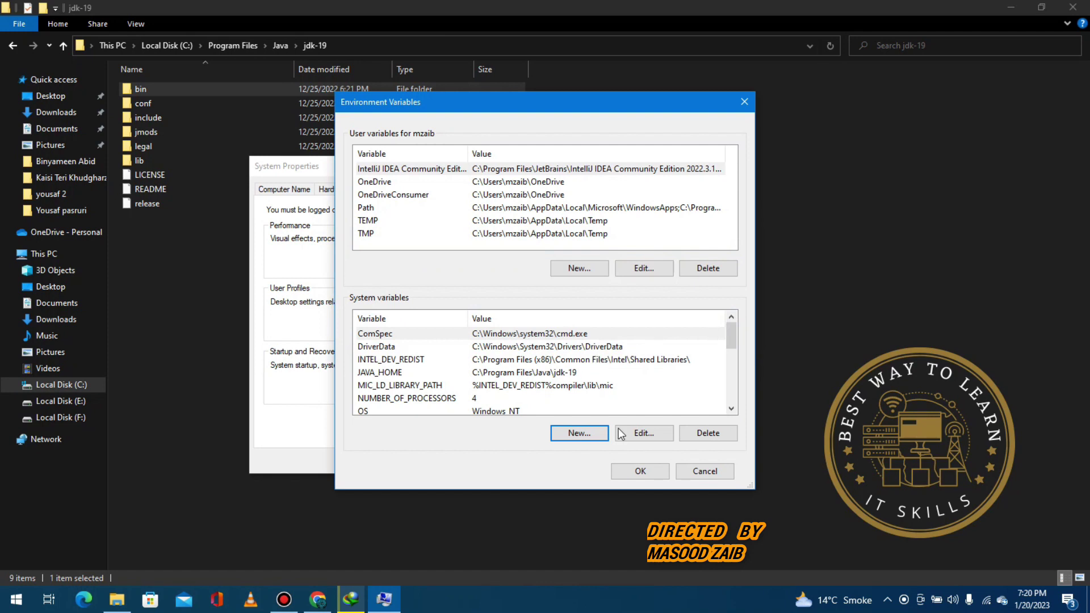
Close the Environment Variables dialog, System Properties and the File Explorer window
{"action": "left_click", "coordinate": [637, 472]}
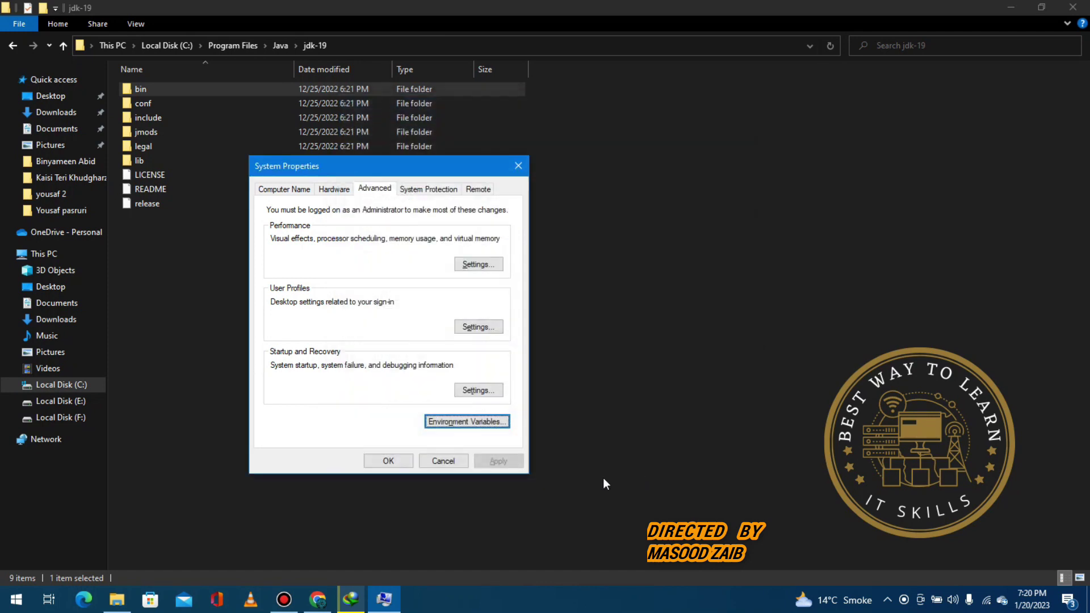
{"action": "left_click", "coordinate": [387, 460]}
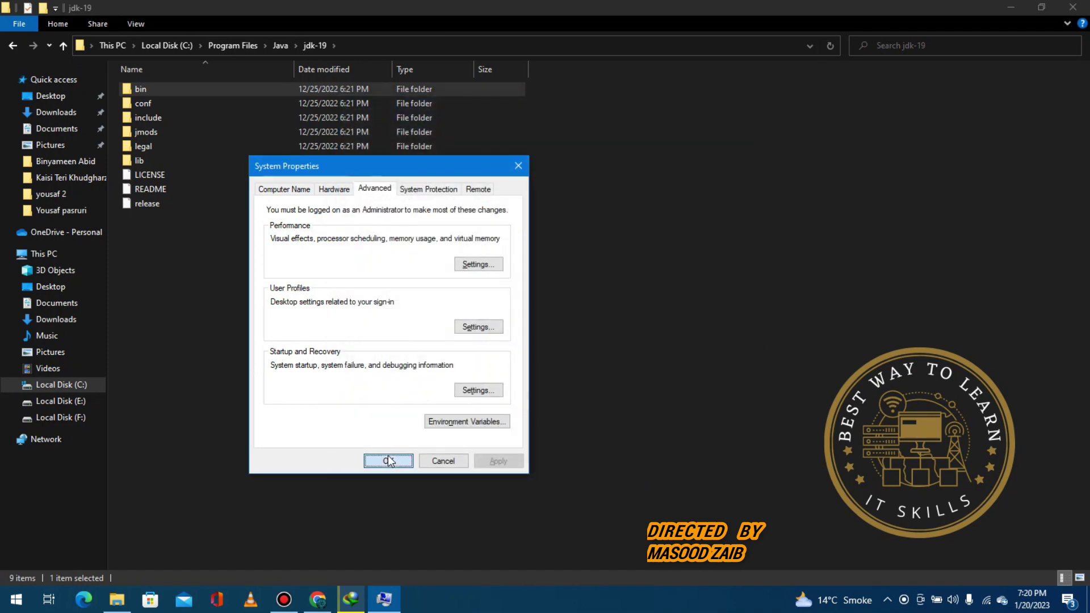
{"action": "left_click", "coordinate": [670, 212]}
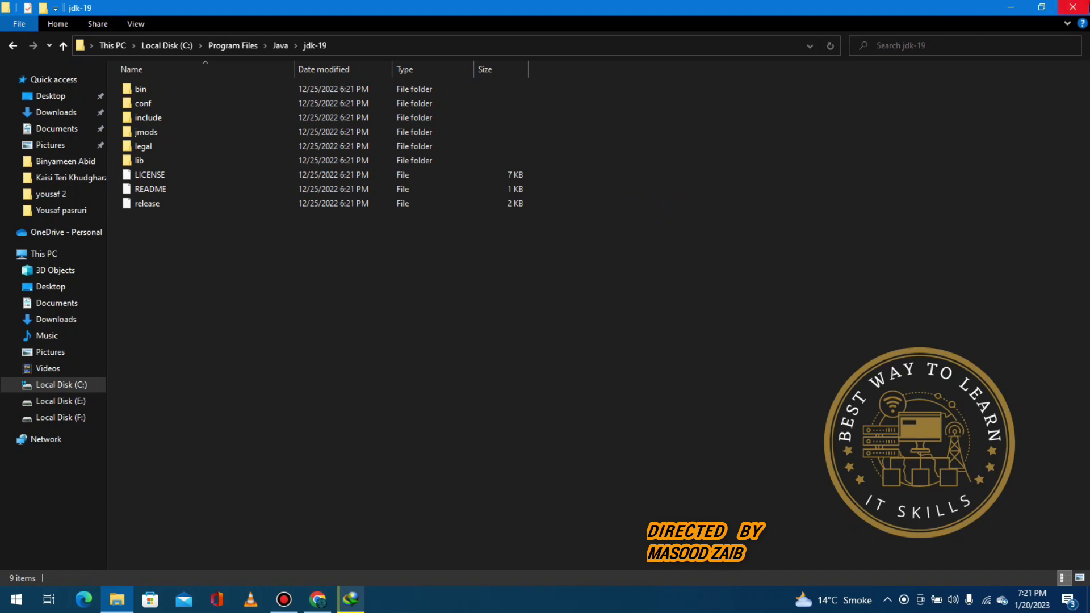
{"action": "left_click", "coordinate": [1084, 5]}
{"action": "left_click", "coordinate": [549, 99]}
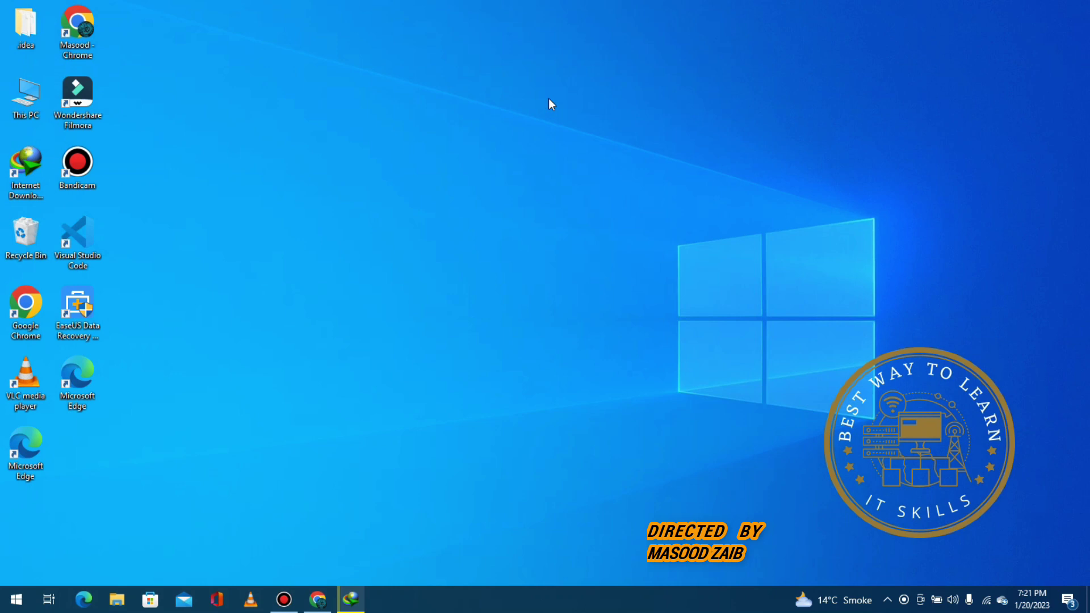
Check the installed Java version in Command Prompt with java -version, and close the window
{"action": "left_click", "coordinate": [16, 600]}
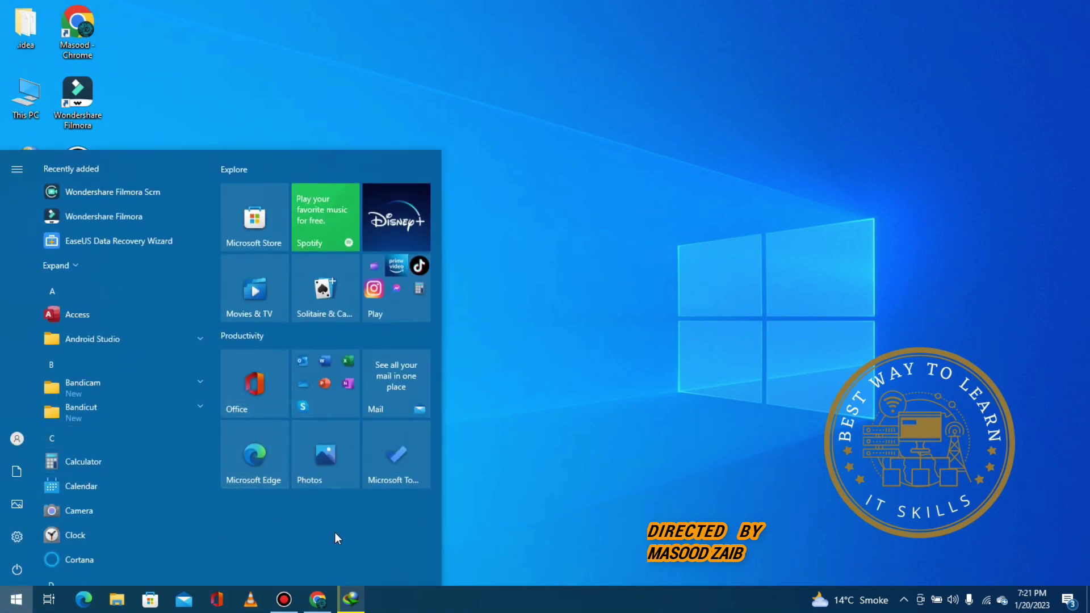
{"action": "type", "text": "cmd"}
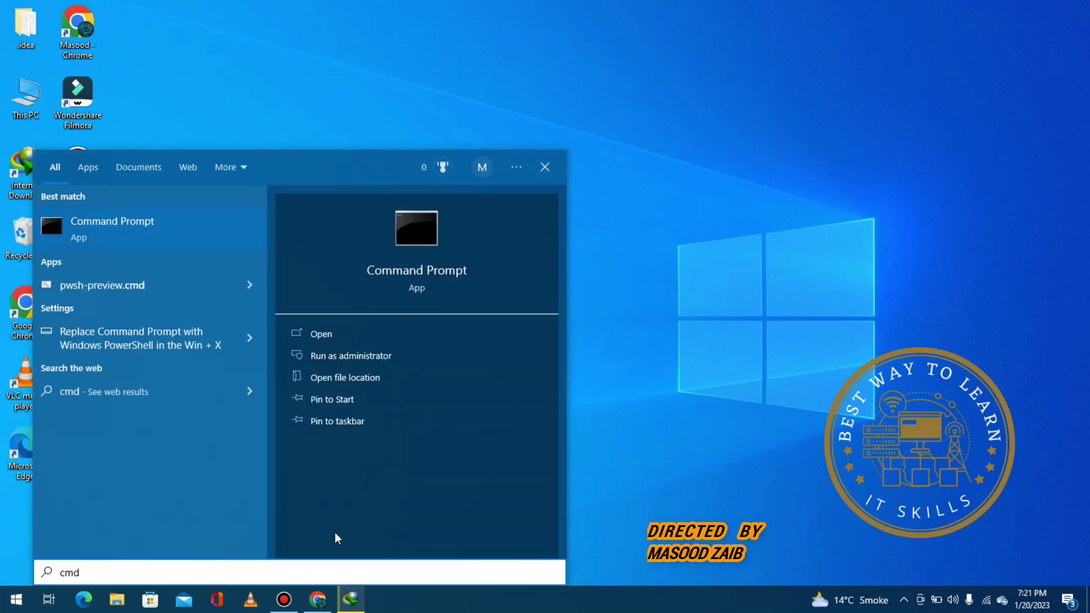
{"action": "key", "text": "Return"}
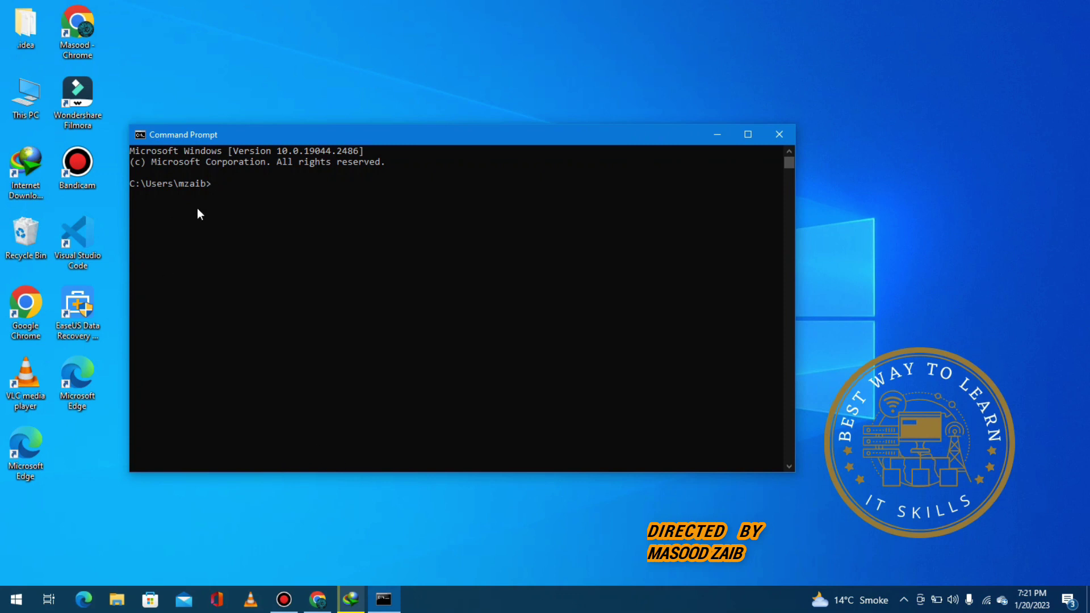
{"action": "type", "text": "java -version"}
{"action": "key", "text": "Return"}
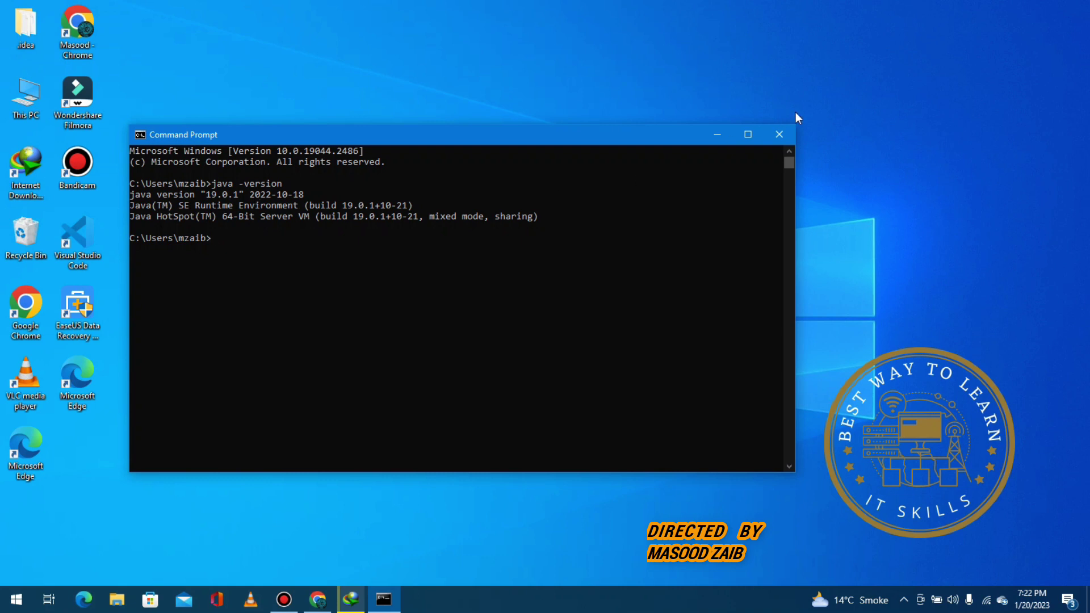
{"action": "left_click", "coordinate": [776, 142]}
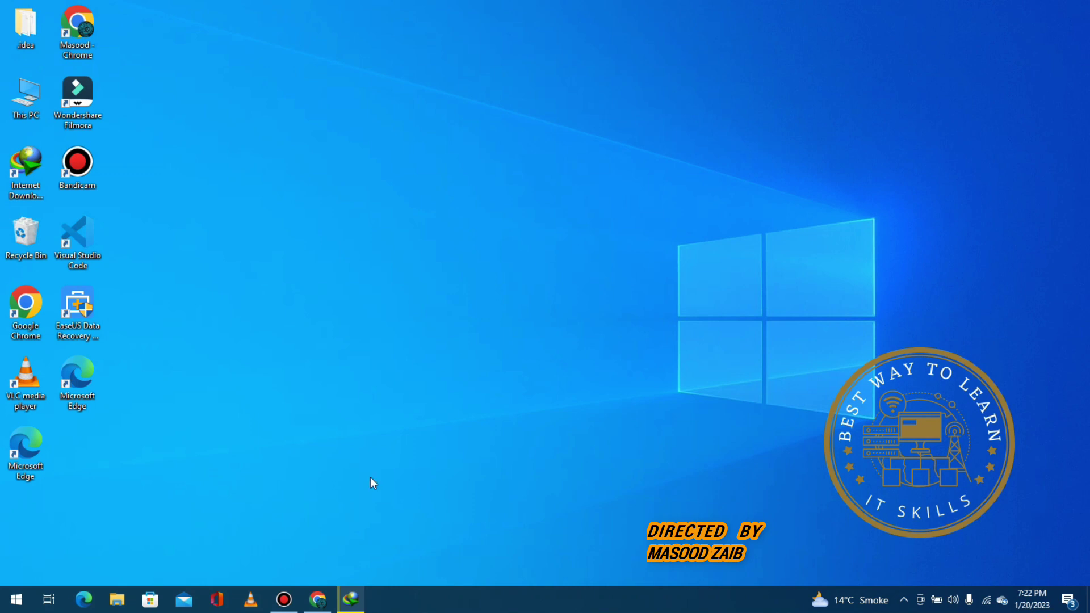
Switch to Chrome and bring up the JetBrains download page for IntelliJ IDEA
{"action": "left_click", "coordinate": [314, 603]}
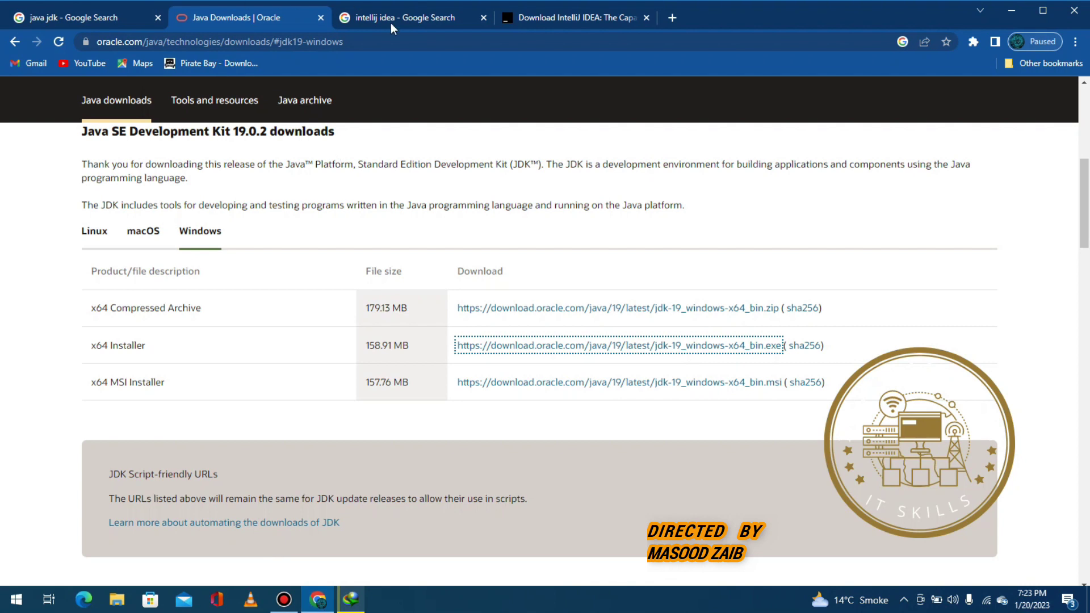
{"action": "left_click", "coordinate": [401, 19]}
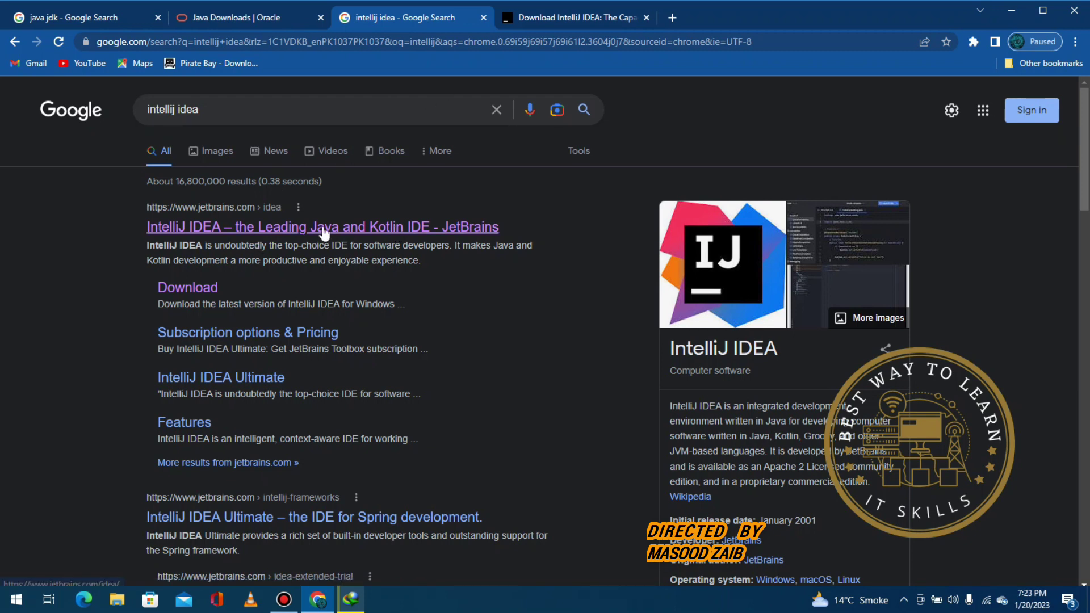
{"action": "left_click", "coordinate": [563, 19]}
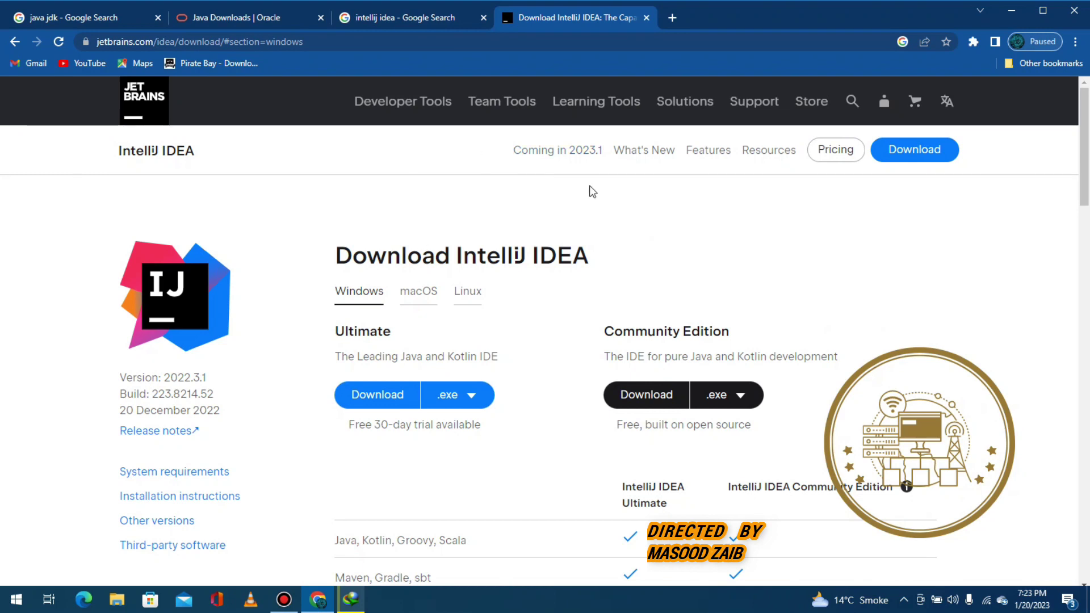
{"action": "left_click", "coordinate": [919, 161]}
Look at the macOS and Linux download options for IntelliJ IDEA and return to the Windows ones
{"action": "left_click", "coordinate": [420, 293]}
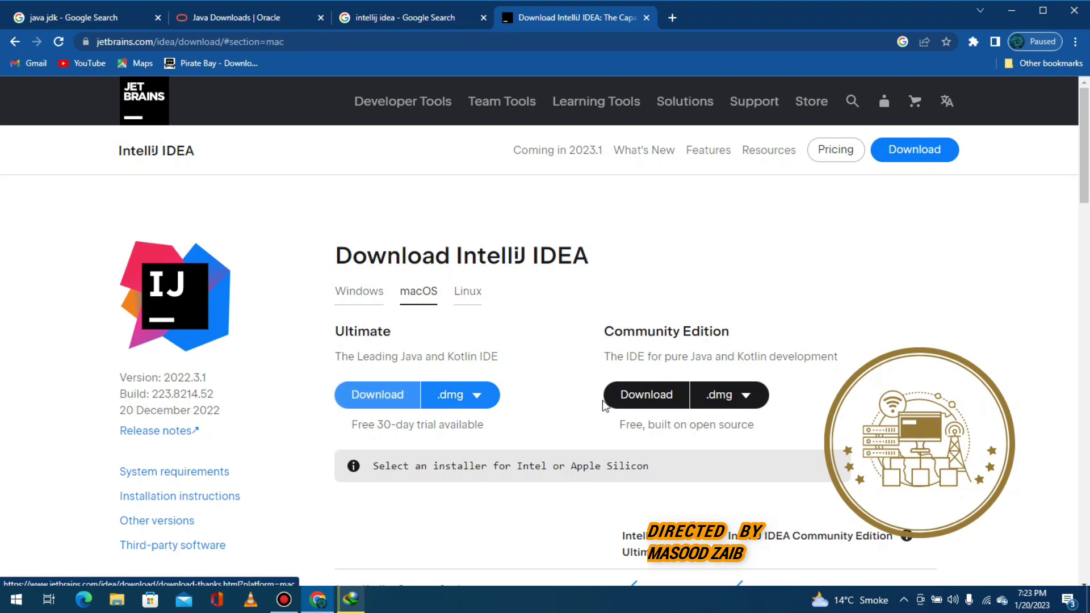
{"action": "left_click", "coordinate": [466, 292]}
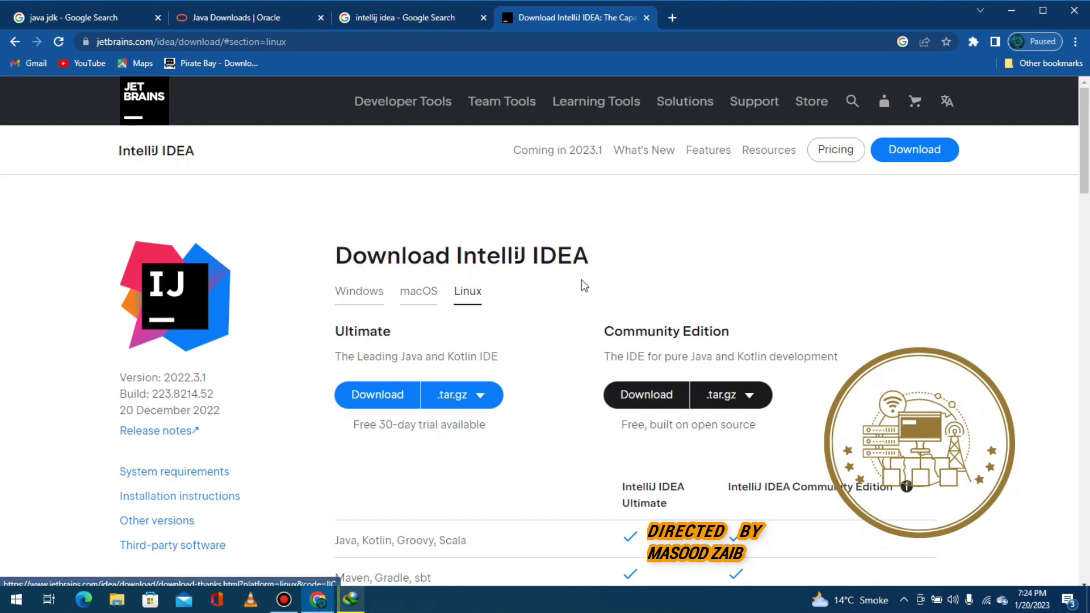
{"action": "left_click", "coordinate": [368, 291]}
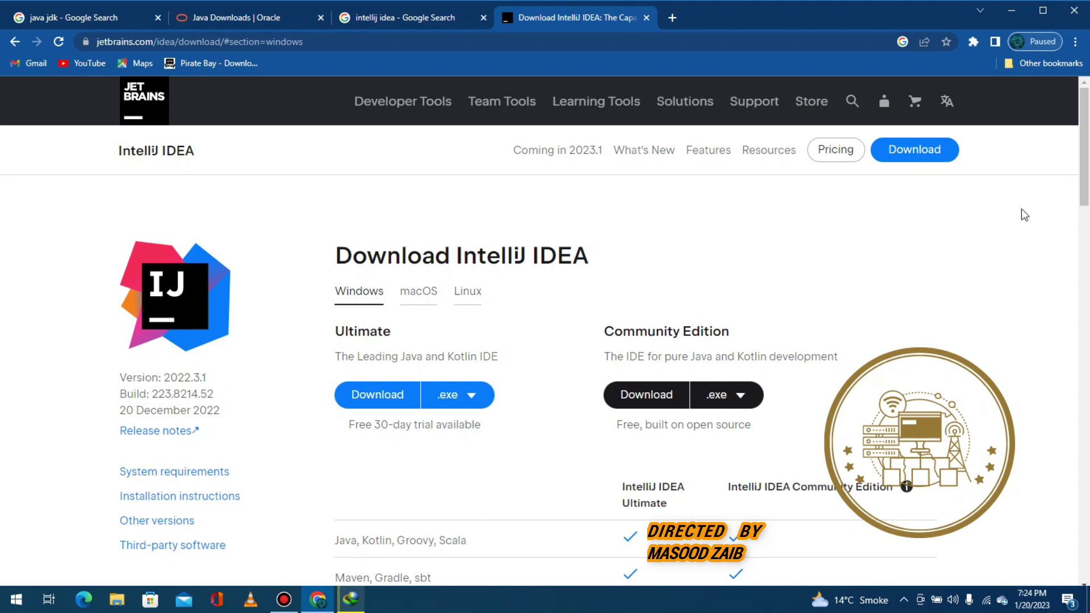
Review the feature comparison of Ultimate and Community Edition, and download the Windows .exe installer of IntelliJ IDEA Community Edition
{"action": "left_click_drag", "start_coordinate": [1087, 177], "coordinate": [1085, 250]}
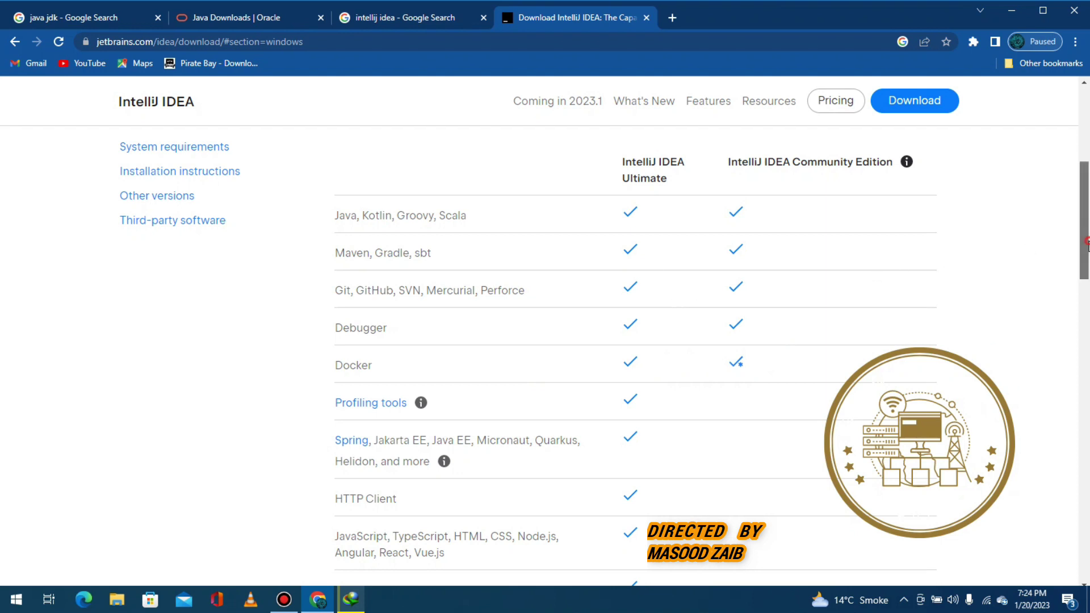
{"action": "scroll", "coordinate": [1087, 244], "scroll_direction": "down", "scroll_amount": 3}
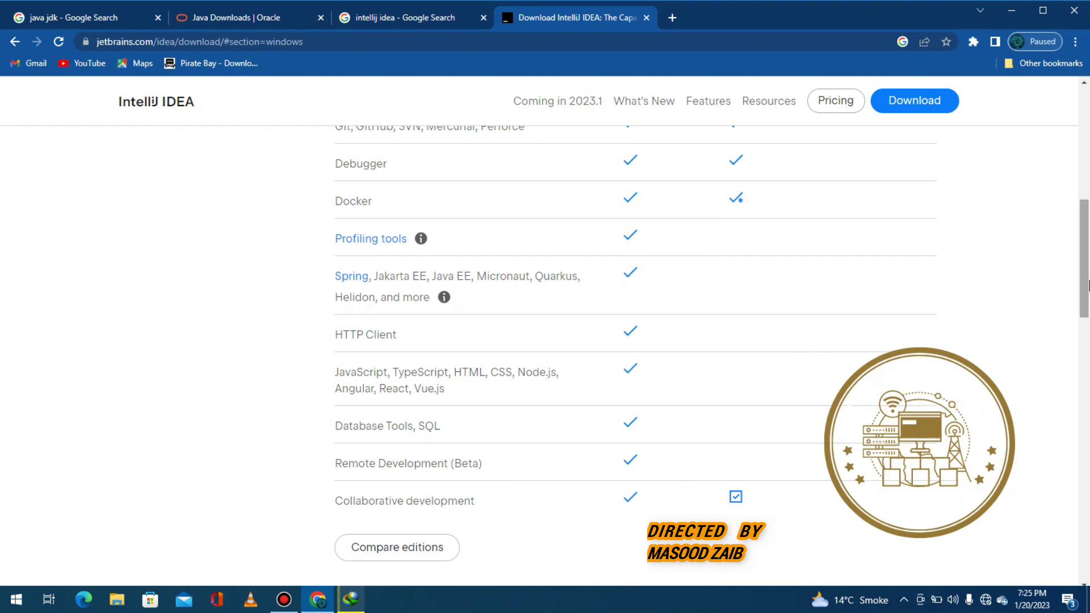
{"action": "left_click_drag", "start_coordinate": [1089, 284], "coordinate": [1089, 202]}
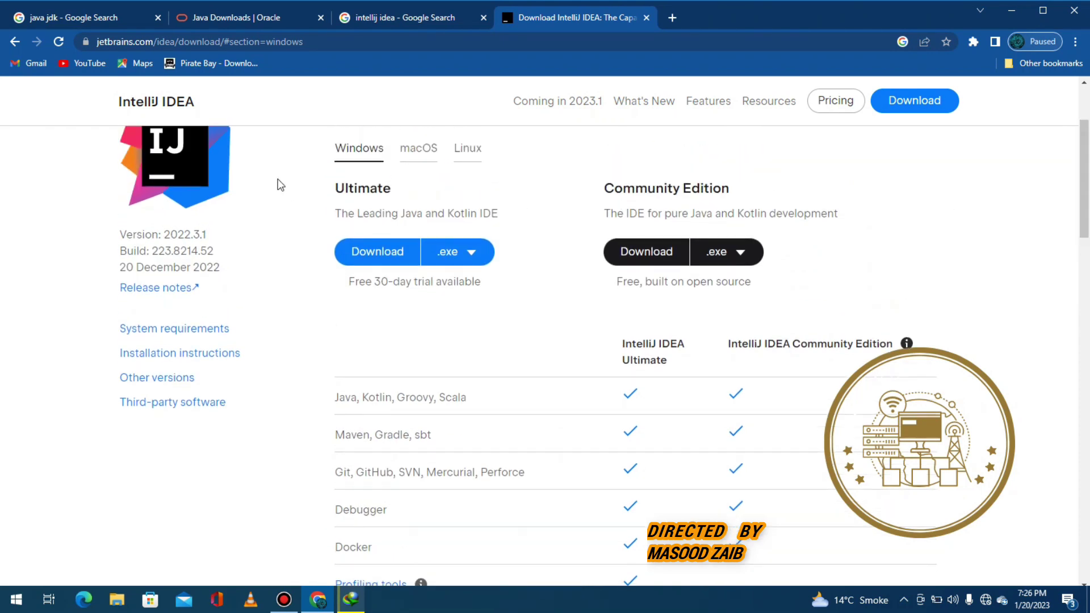
{"action": "left_click", "coordinate": [637, 263]}
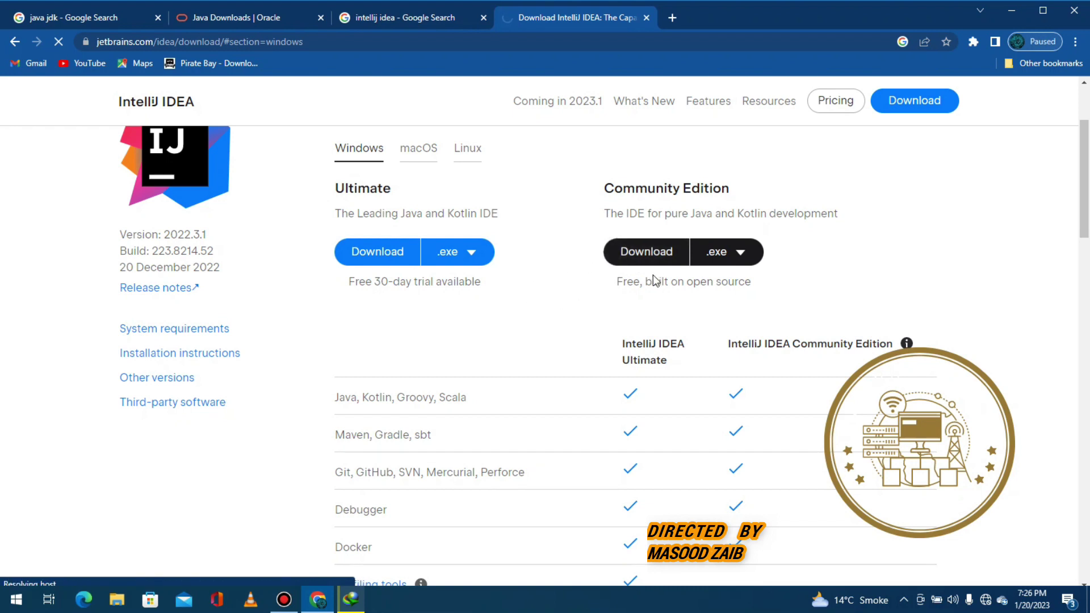
Start the Windows .exe download of IntelliJ IDEA Community Edition again, and minimize the browser to show the desktop
{"action": "left_click", "coordinate": [644, 251]}
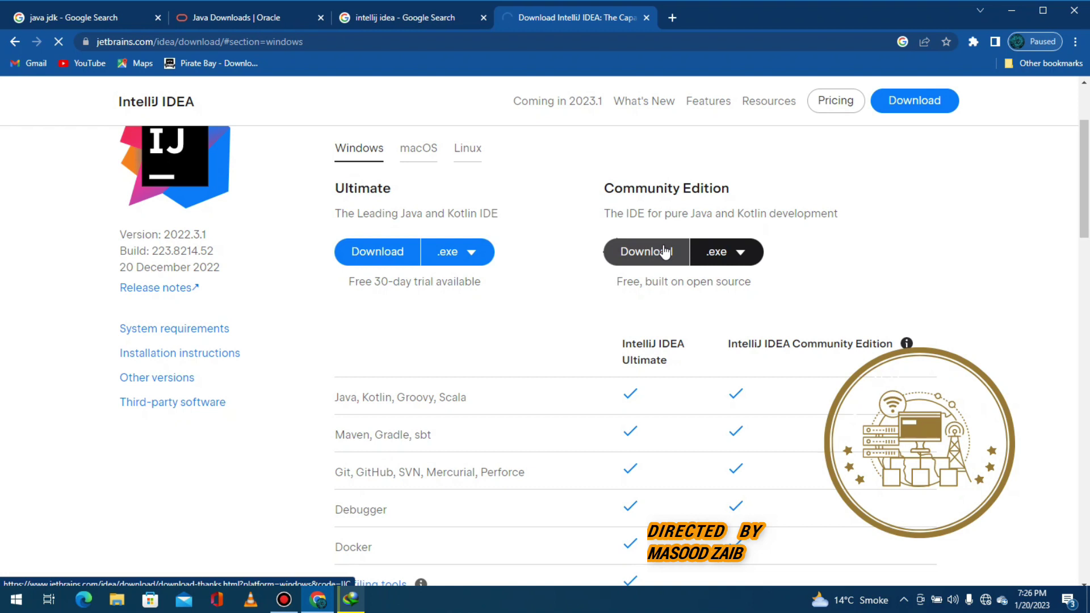
{"action": "left_click", "coordinate": [639, 247]}
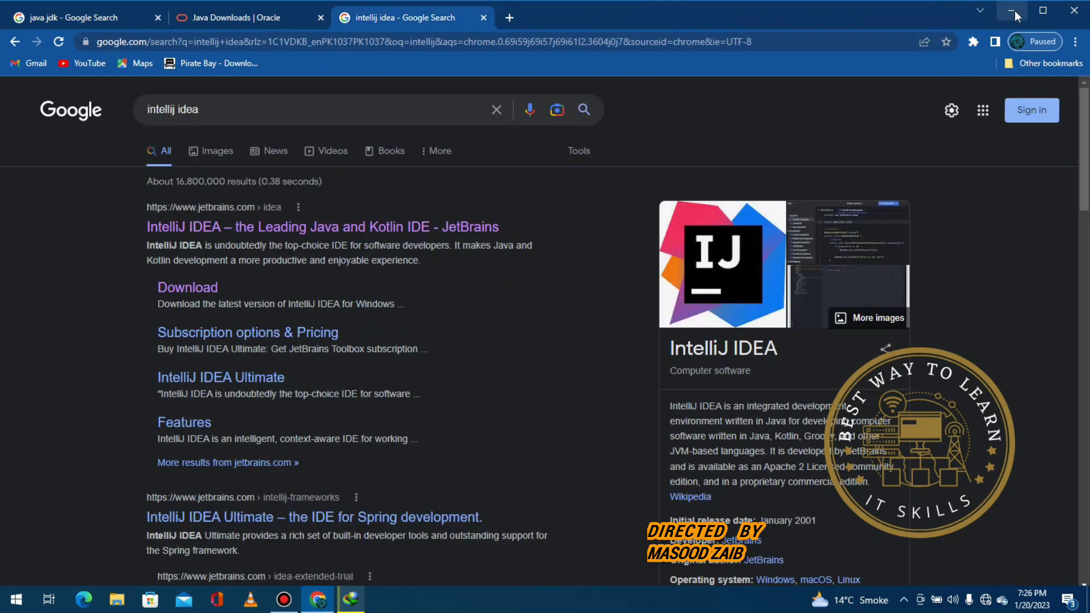
{"action": "left_click", "coordinate": [1015, 11]}
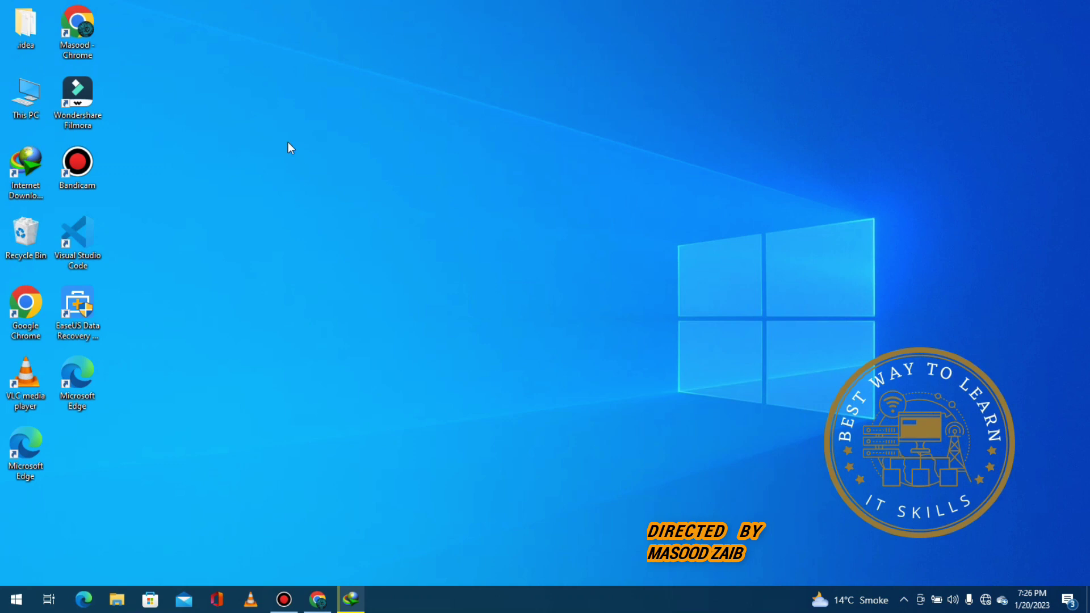
Open the IntelliJ folder inside Downloads in File Explorer and run the ideaIC-2022.3.1 installer
{"action": "double_click", "coordinate": [20, 110]}
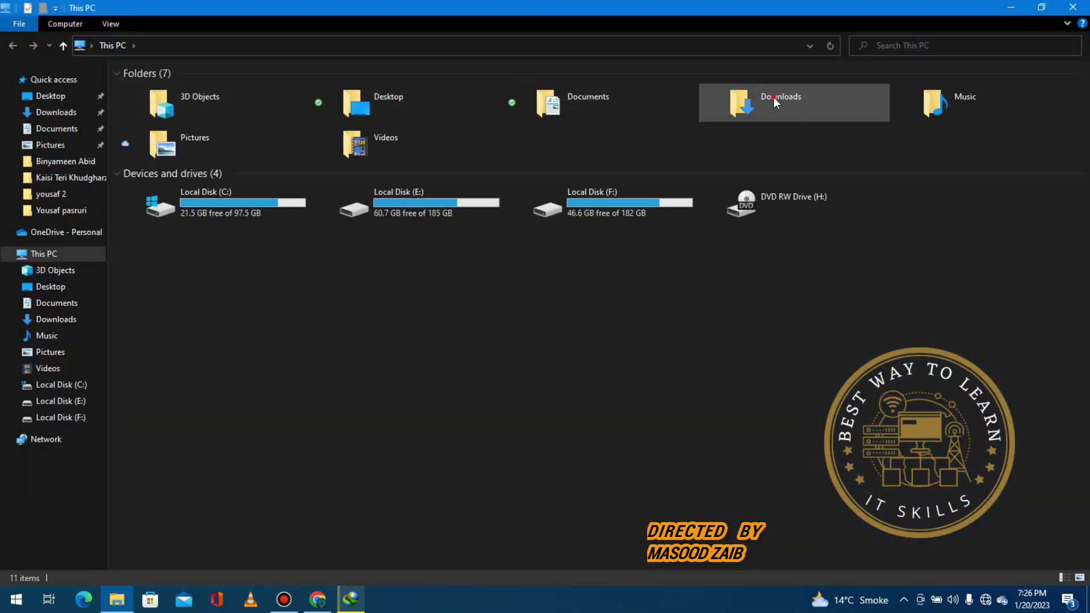
{"action": "double_click", "coordinate": [773, 98]}
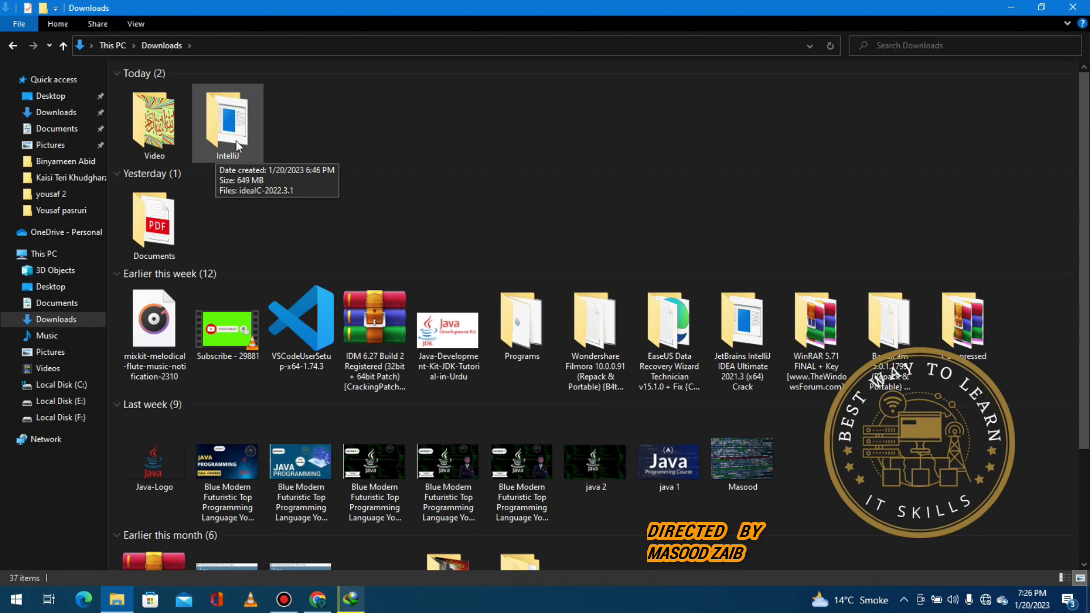
{"action": "double_click", "coordinate": [236, 141]}
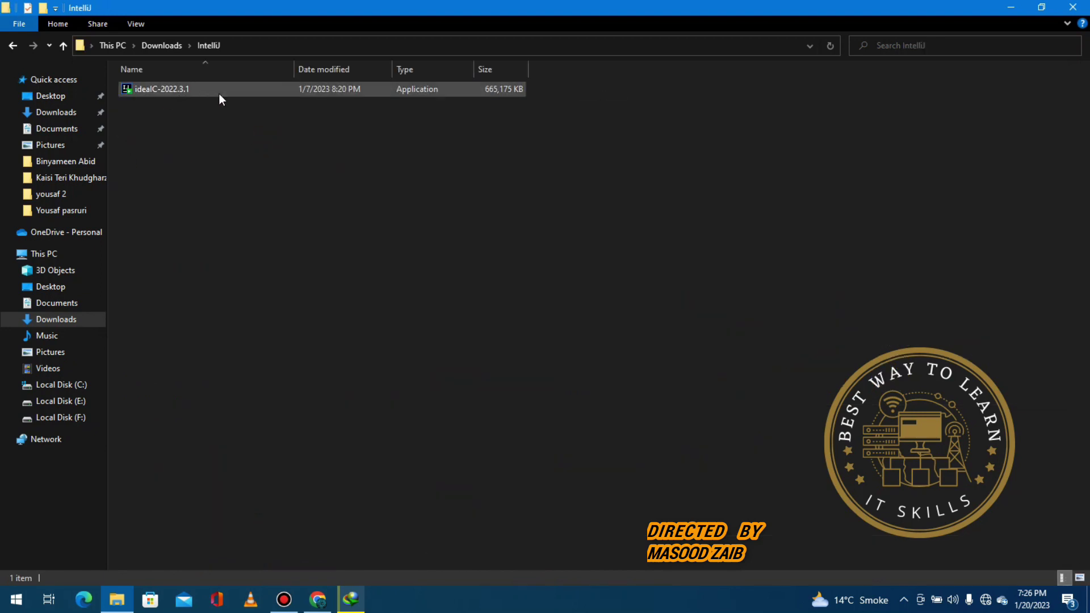
{"action": "double_click", "coordinate": [219, 94]}
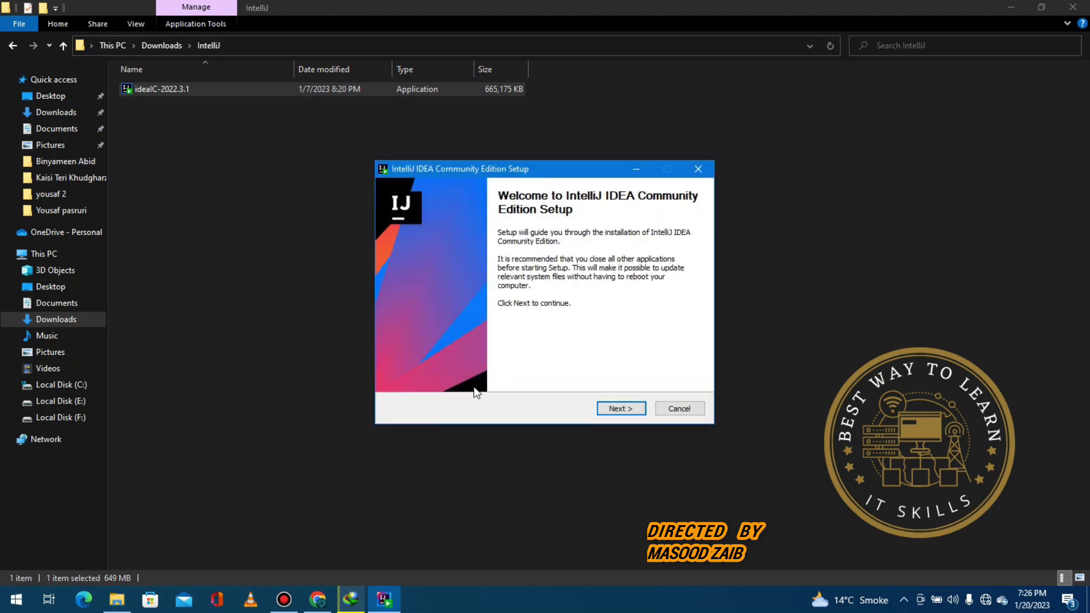
Keep the default destination folder, and include the desktop shortcut and Add "Open Folder as Project" in the installation options
{"action": "left_click", "coordinate": [623, 409]}
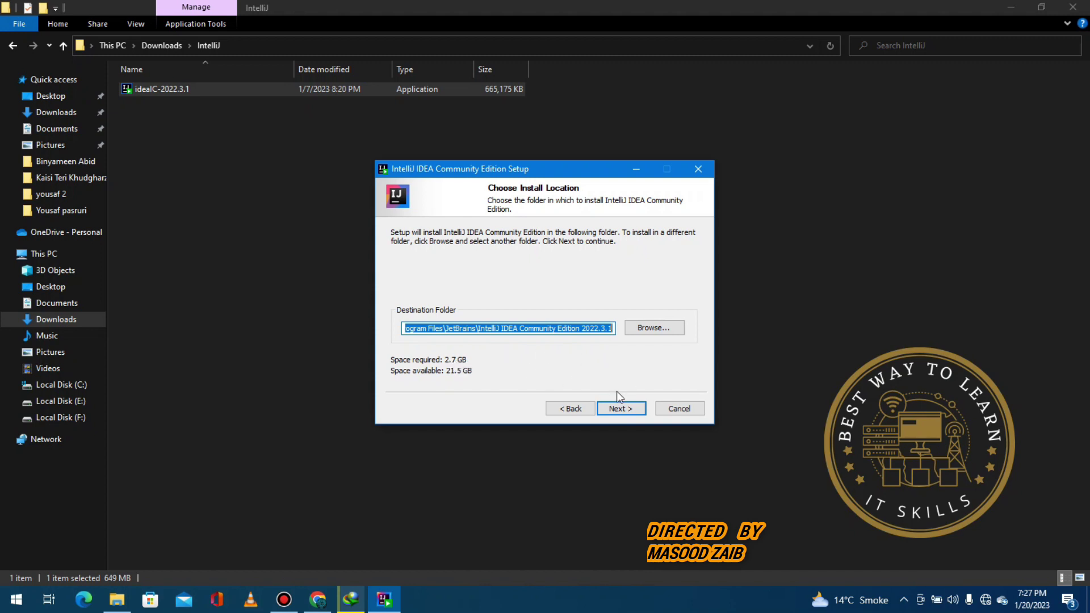
{"action": "left_click", "coordinate": [615, 409]}
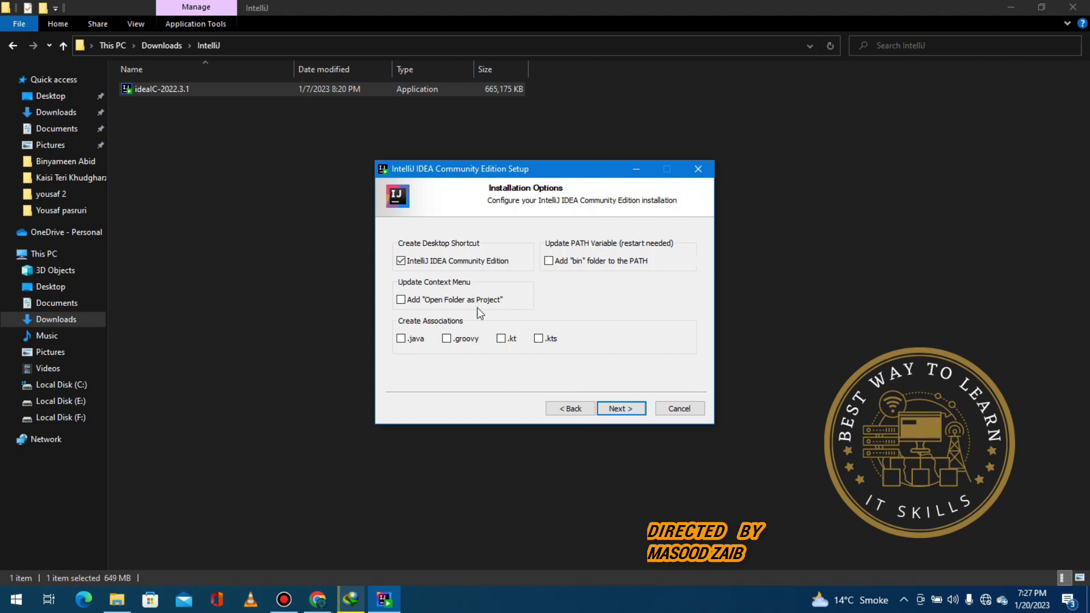
{"action": "left_click", "coordinate": [401, 301]}
{"action": "left_click", "coordinate": [619, 410]}
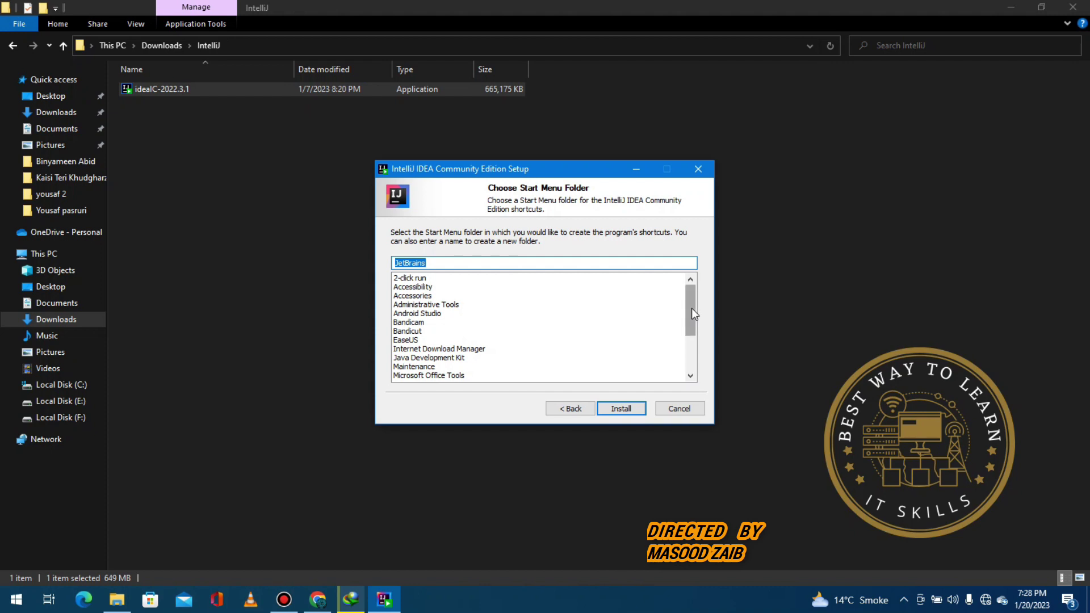
Install IntelliJ IDEA with JetBrains as the Start Menu folder, and finish the setup with the manual reboot option
{"action": "mouse_move", "coordinate": [692, 308]}
{"action": "left_mouse_down"}
{"action": "mouse_move", "coordinate": [698, 328]}
{"action": "mouse_move", "coordinate": [700, 312]}
{"action": "left_mouse_up"}
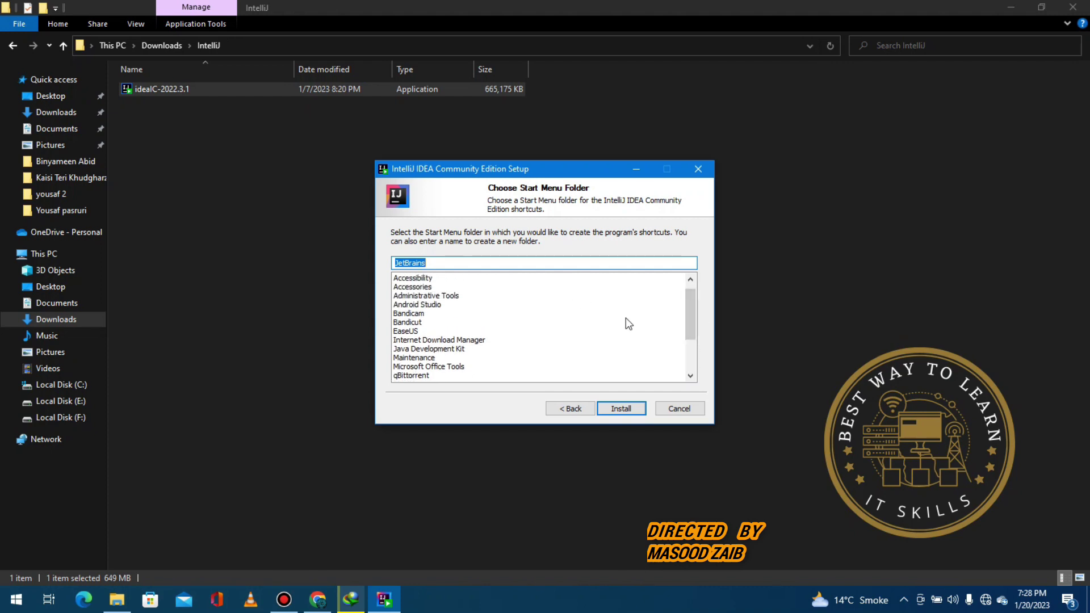
{"action": "left_click", "coordinate": [622, 408]}
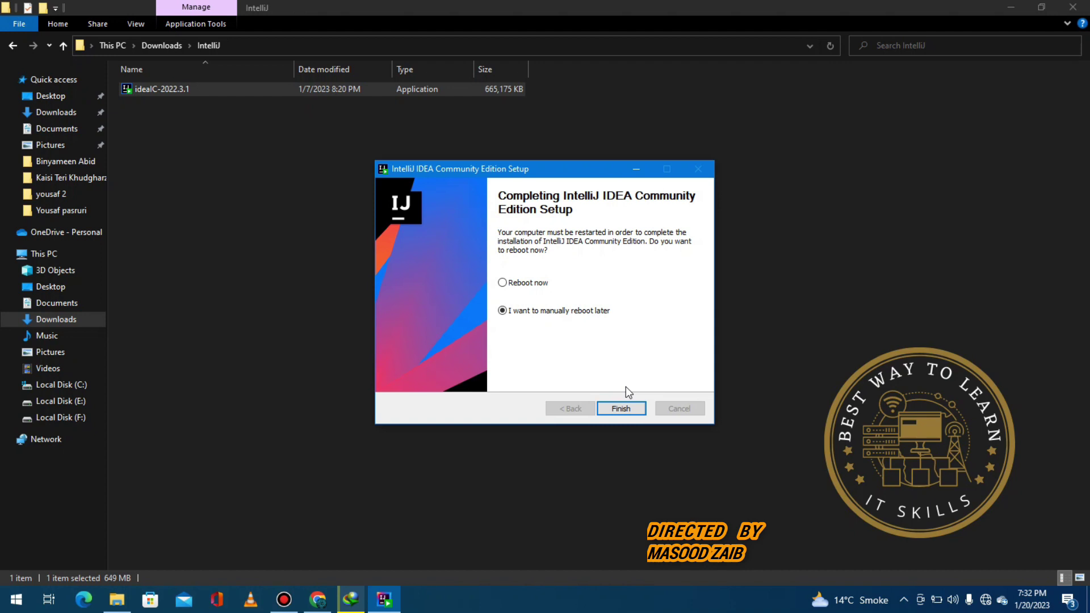
{"action": "left_click", "coordinate": [621, 409]}
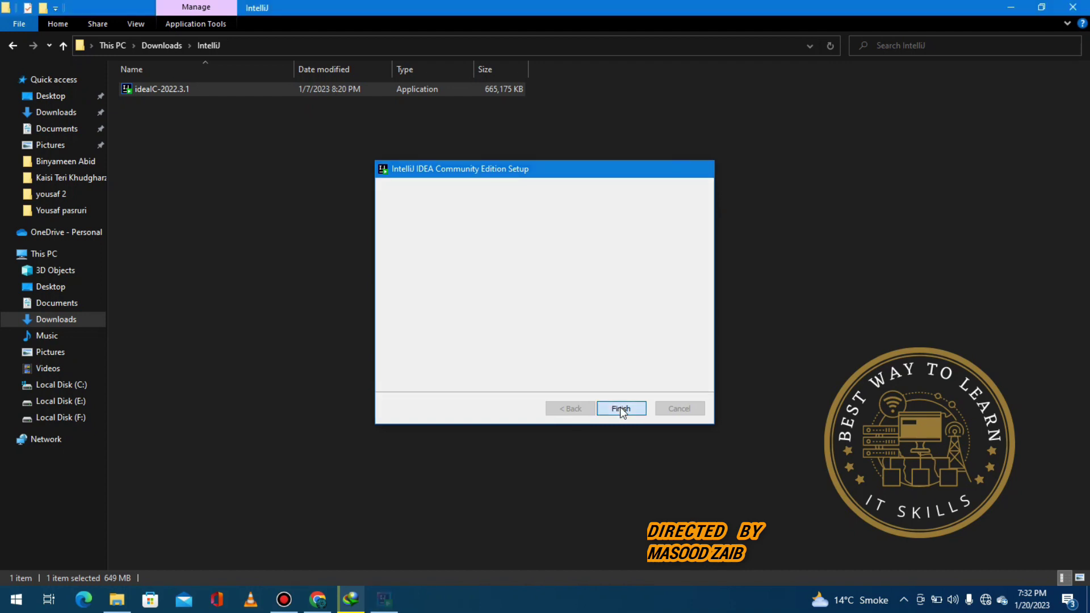